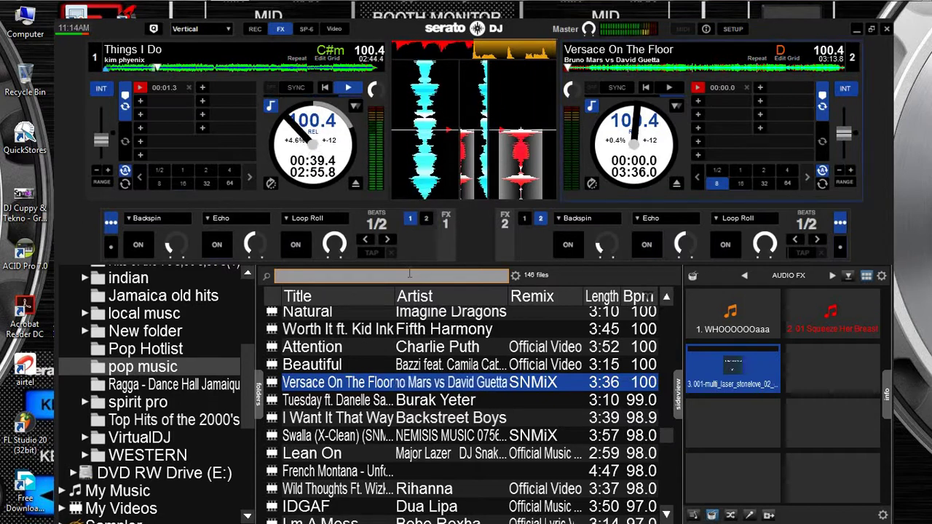
Step: Start Versace On The Floor on deck 2 from its first hot cue and release its 8-beat loop
key(s)
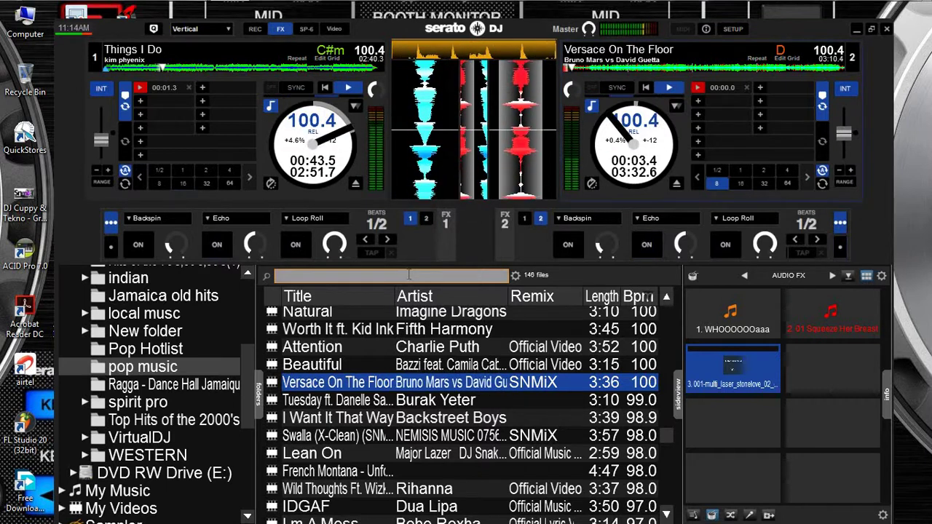
key(6)
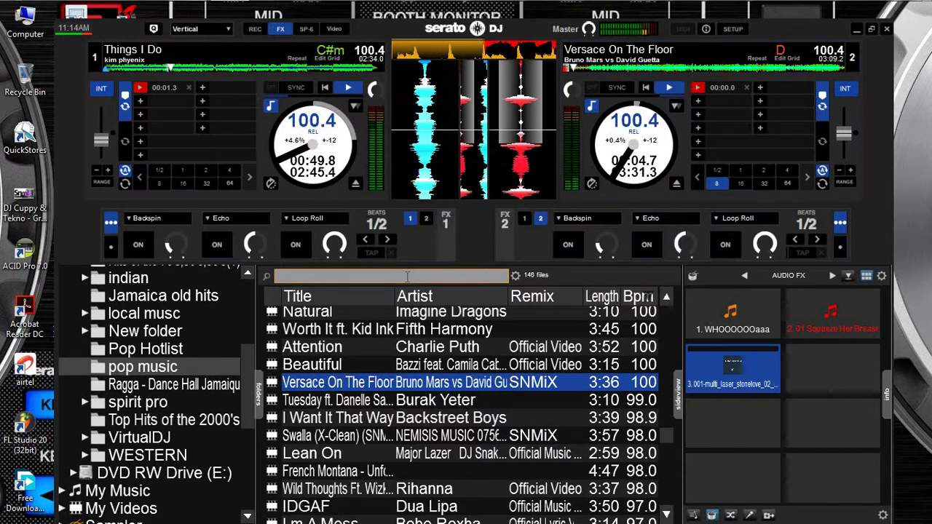
key(6)
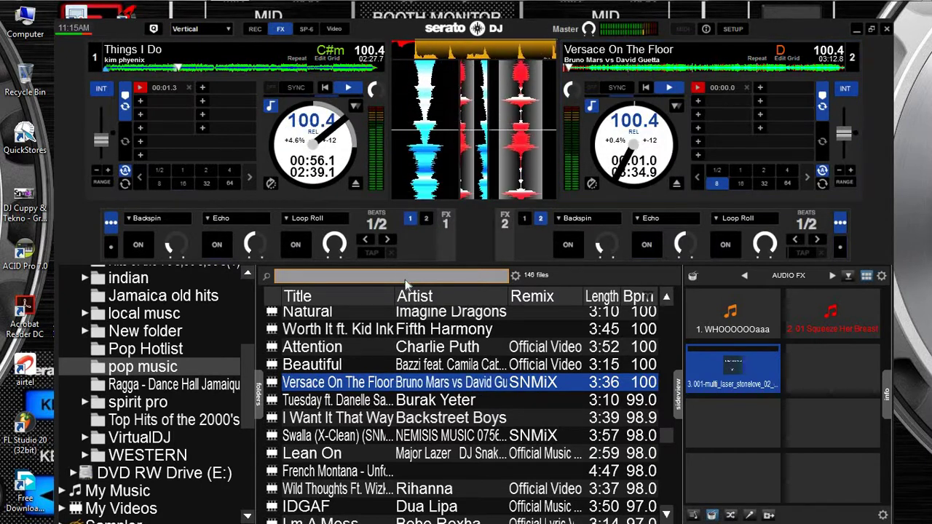
click(887, 393)
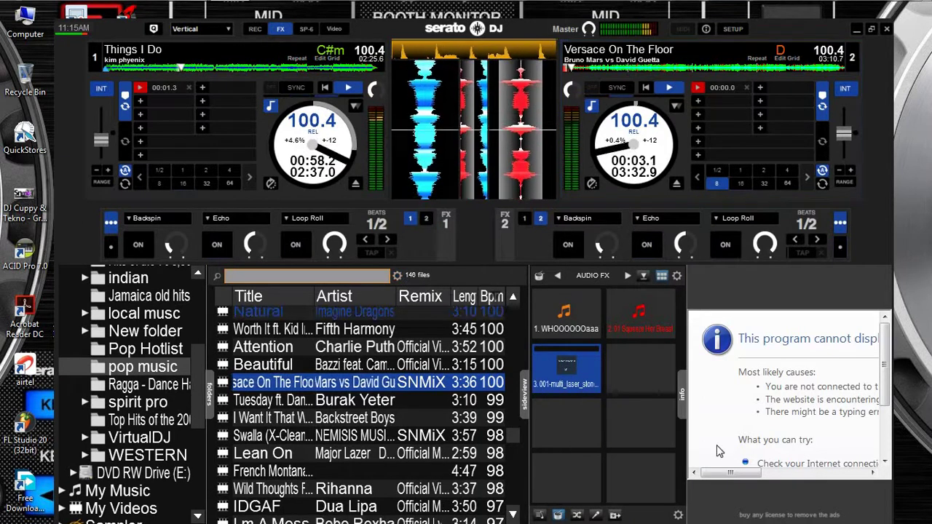
key(6)
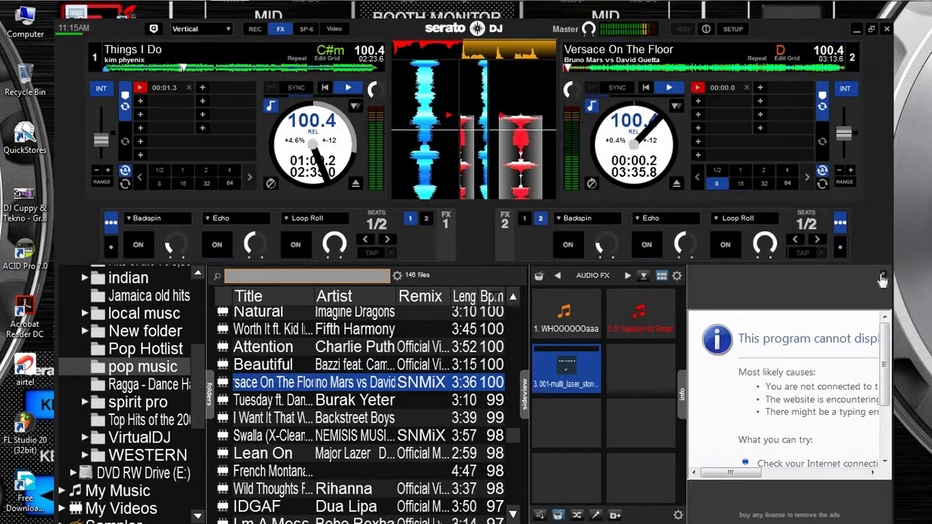
click(882, 277)
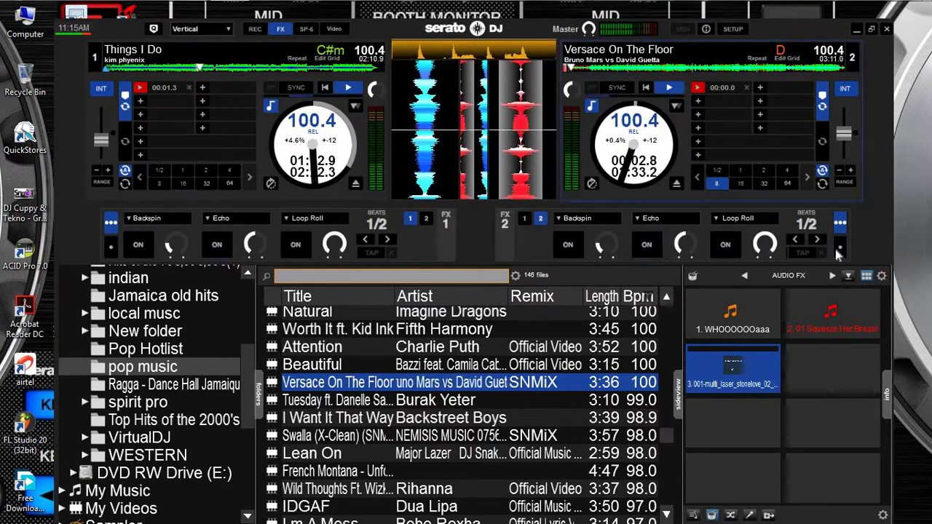
click(716, 185)
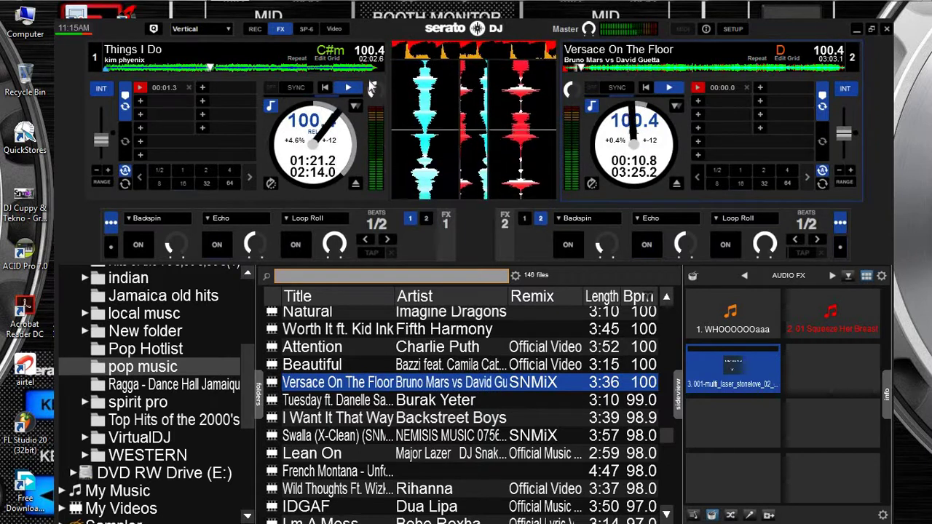
Step: Fade out Things I Do by gradually lowering the deck 1 gain to its minimum
mouse_move(370, 87)
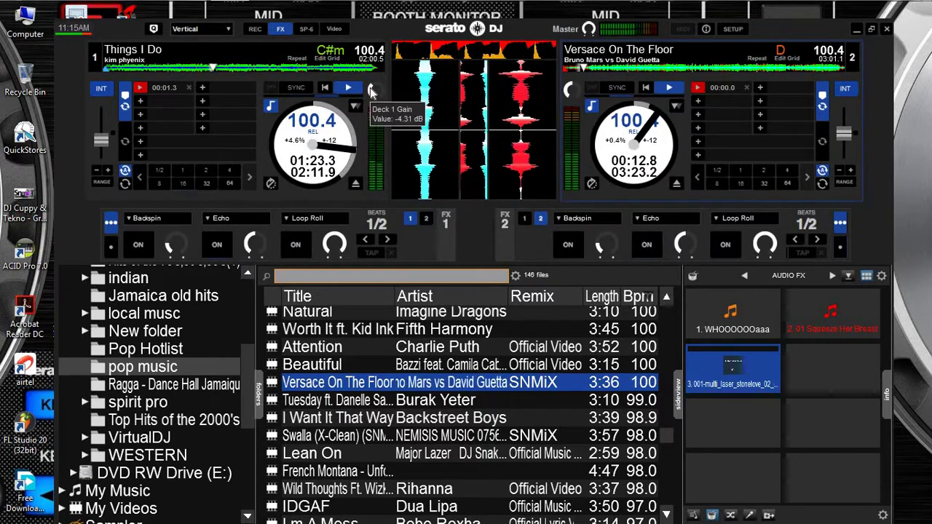
scroll(371, 89, down, 5)
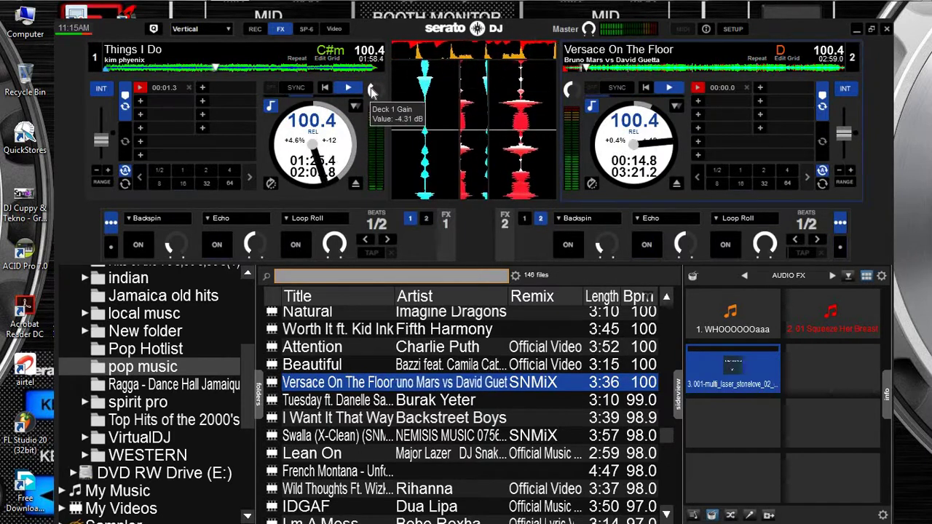
scroll(370, 87, up, 2)
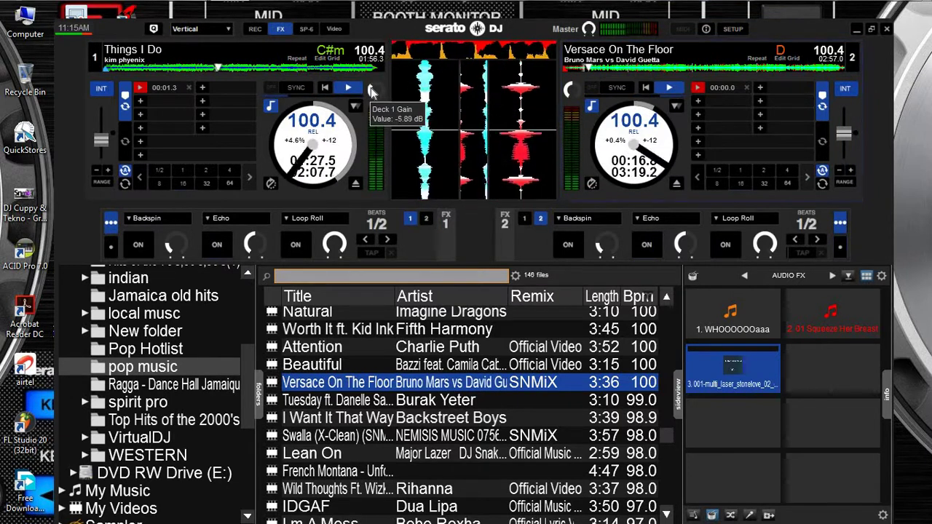
scroll(371, 87, down, 5)
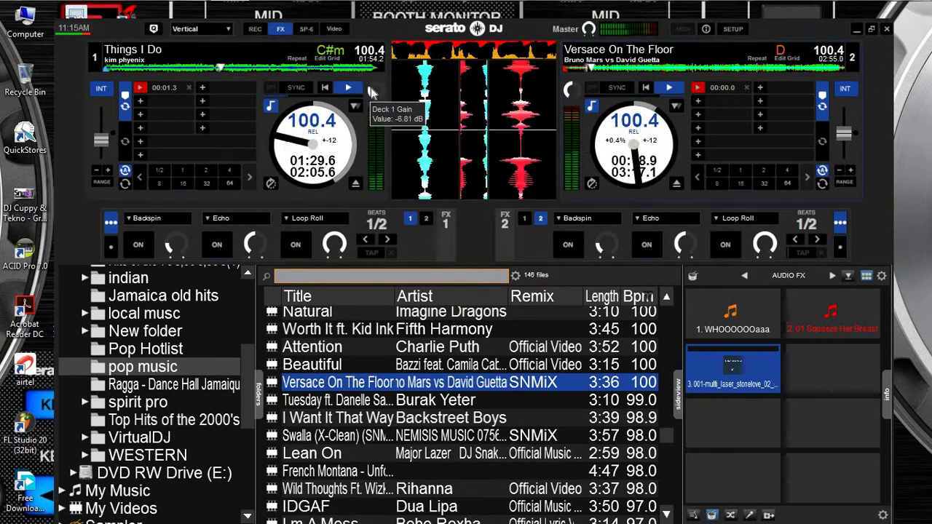
scroll(371, 88, down, 10)
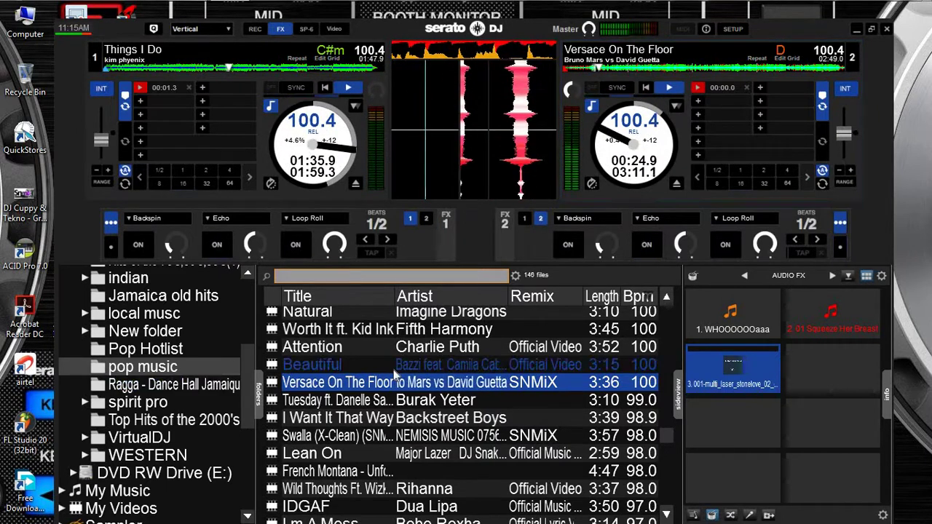
Step: Load Attention by Charlie Puth from the pop music folder onto deck 1
scroll(393, 364, up, 1)
scroll(386, 353, up, 1)
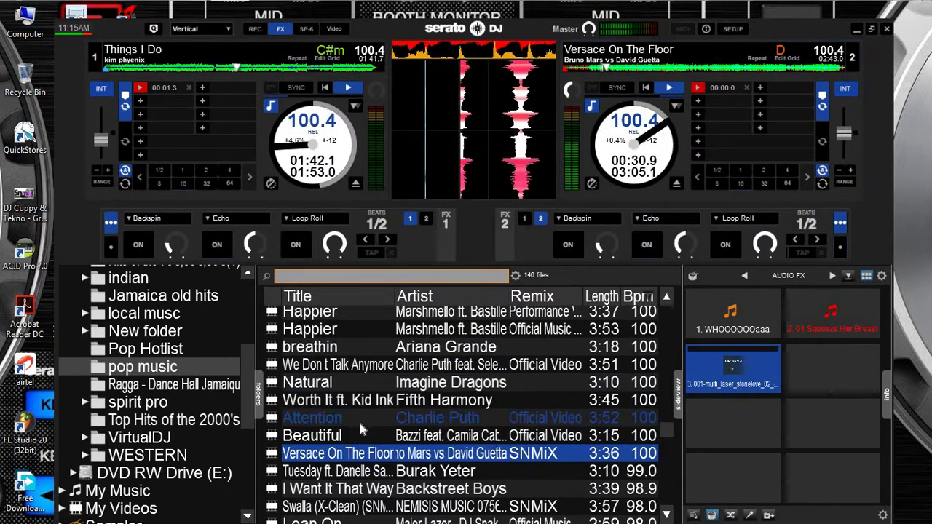
drag(357, 418, 290, 166)
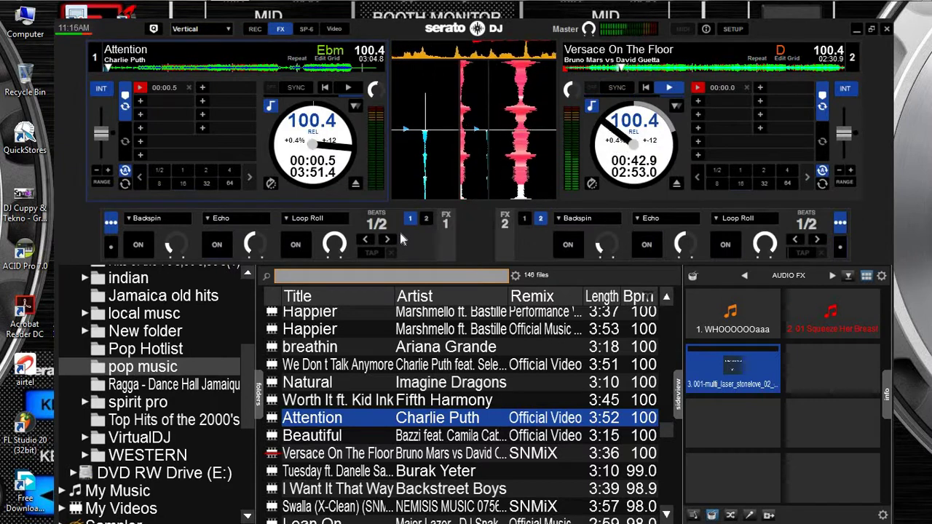
Step: Cue Attention at its first hot cue on deck 1 and start it in time with deck 2
key(1)
key(1)
key(1)
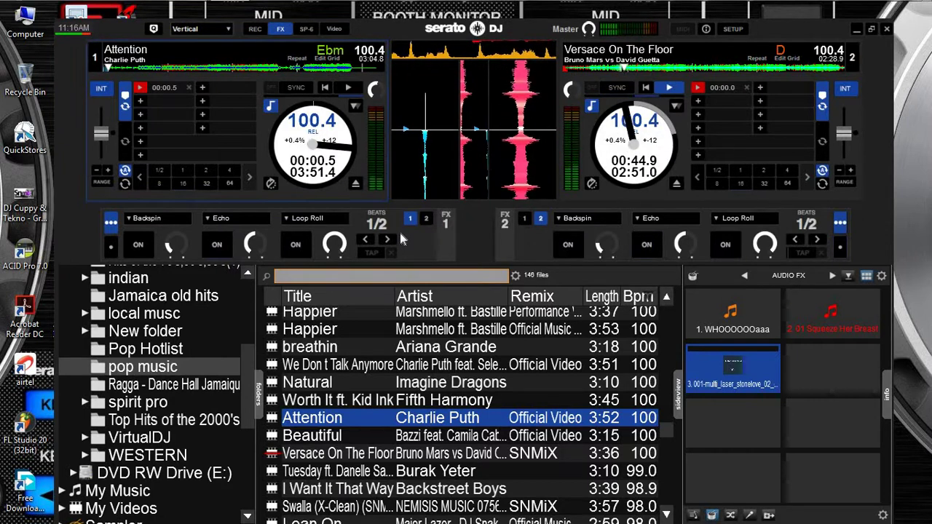
key(w)
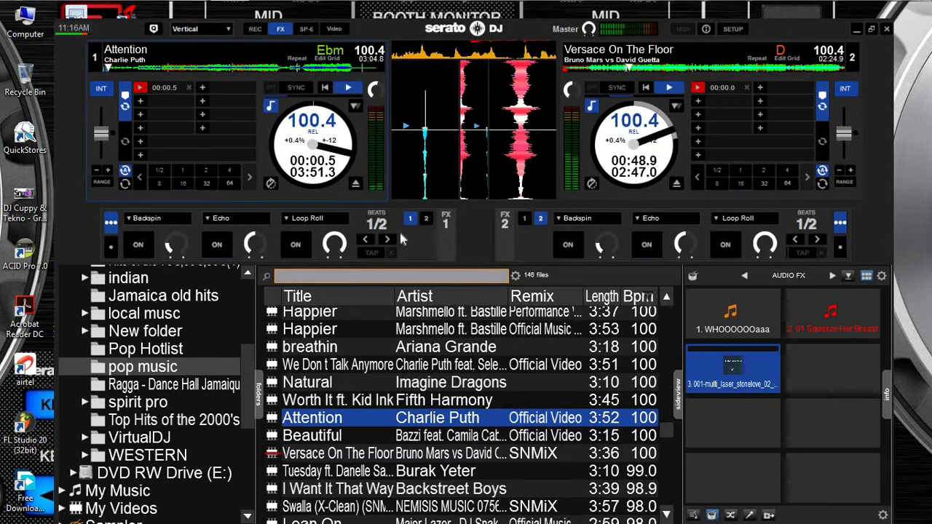
key(w)
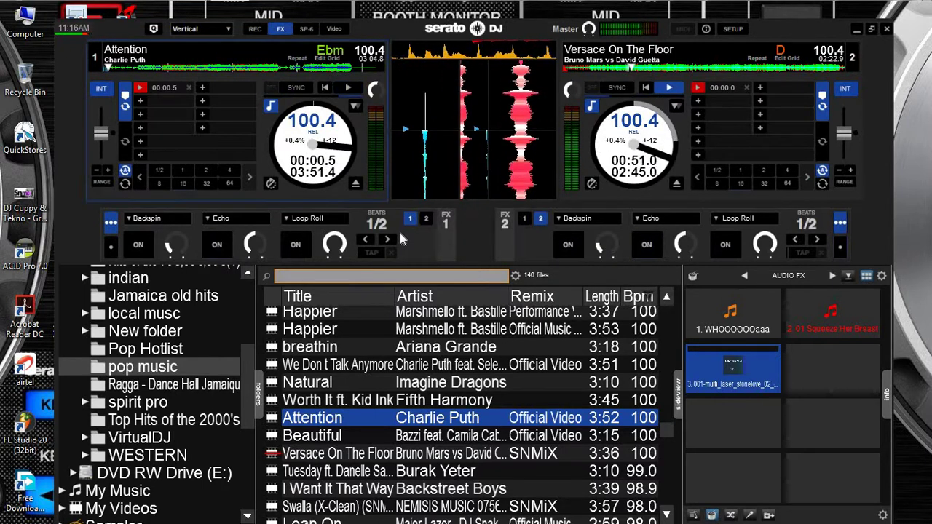
key(w)
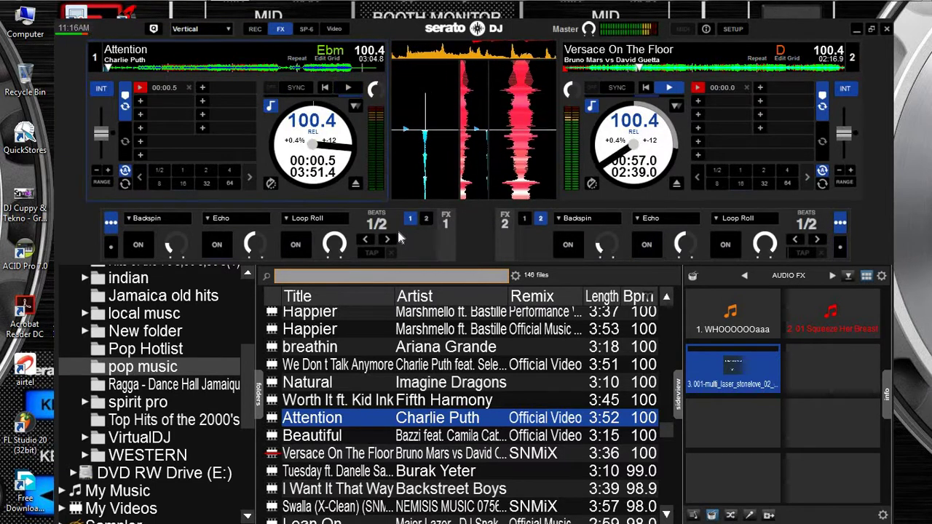
key(w)
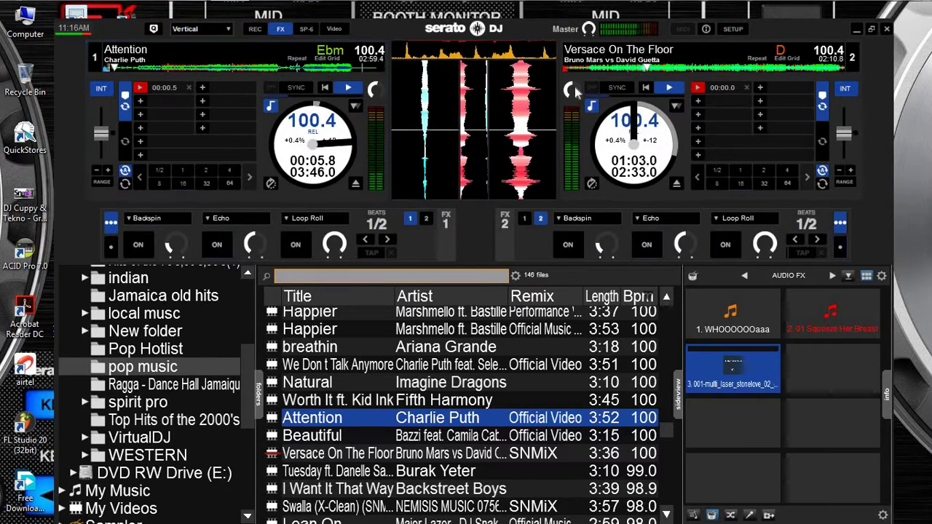
mouse_move(575, 91)
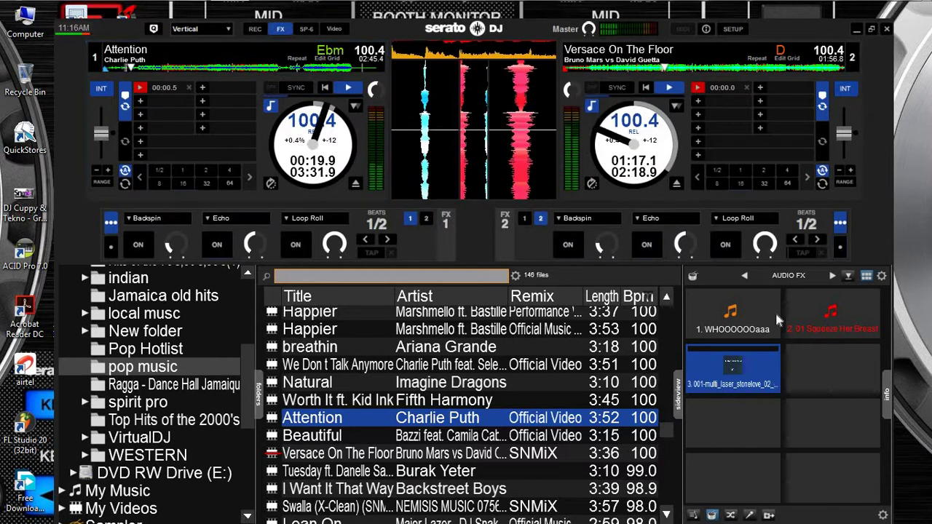
Step: Trigger the WHOOOOOOaaa sample repeatedly, and switch the FX 1 Echo effect briefly on and off
click(748, 329)
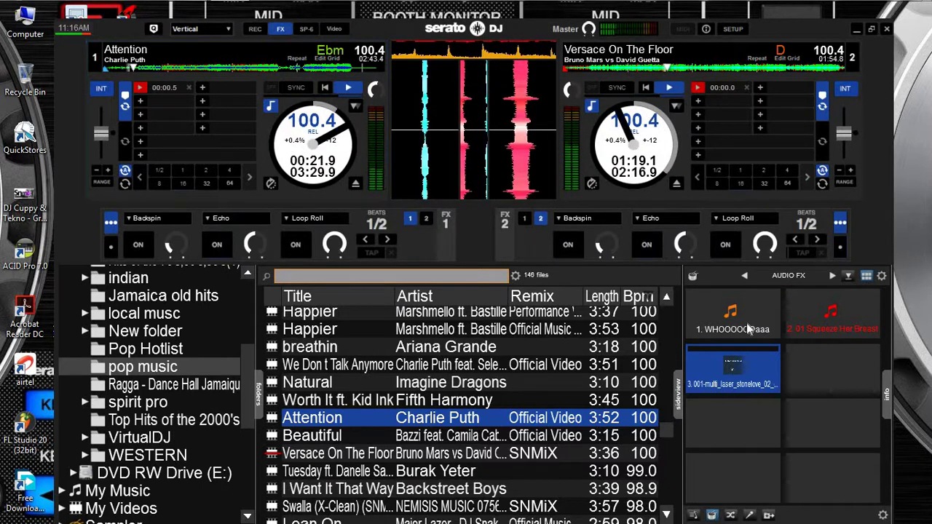
click(748, 329)
click(748, 329)
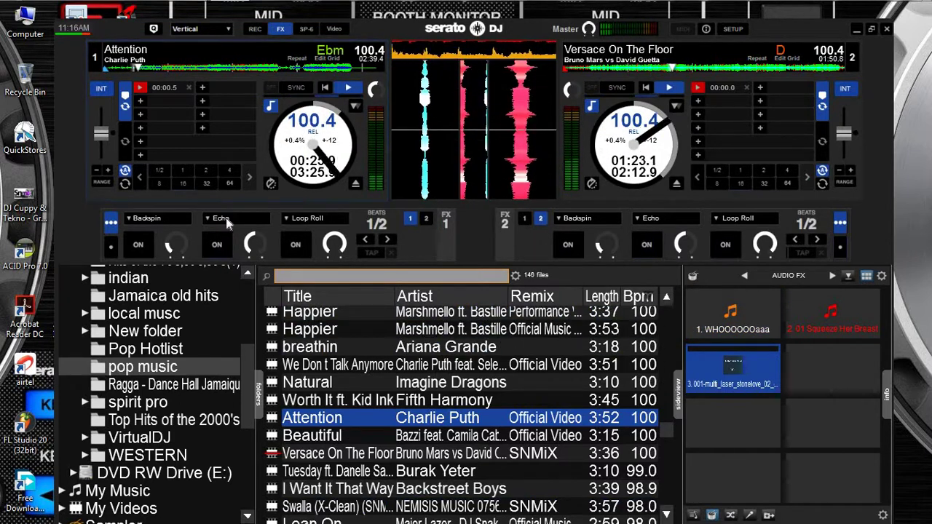
click(217, 245)
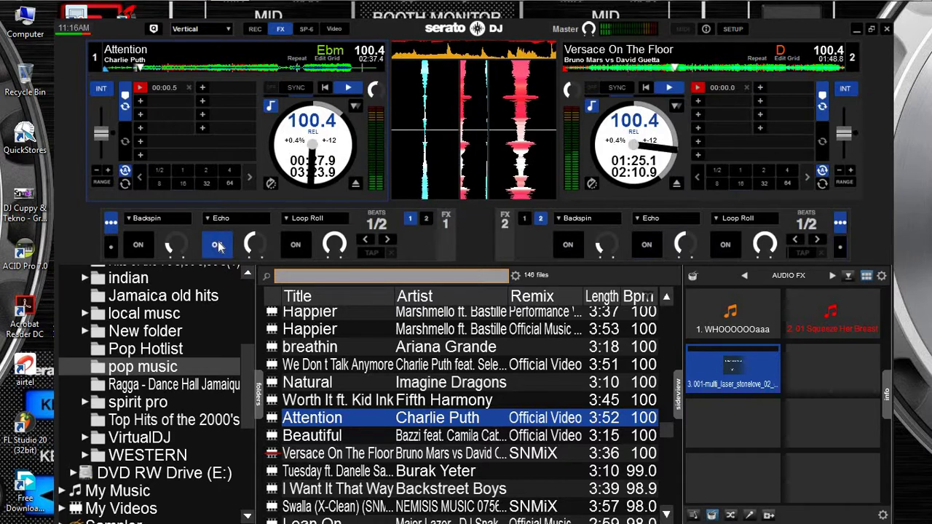
click(217, 244)
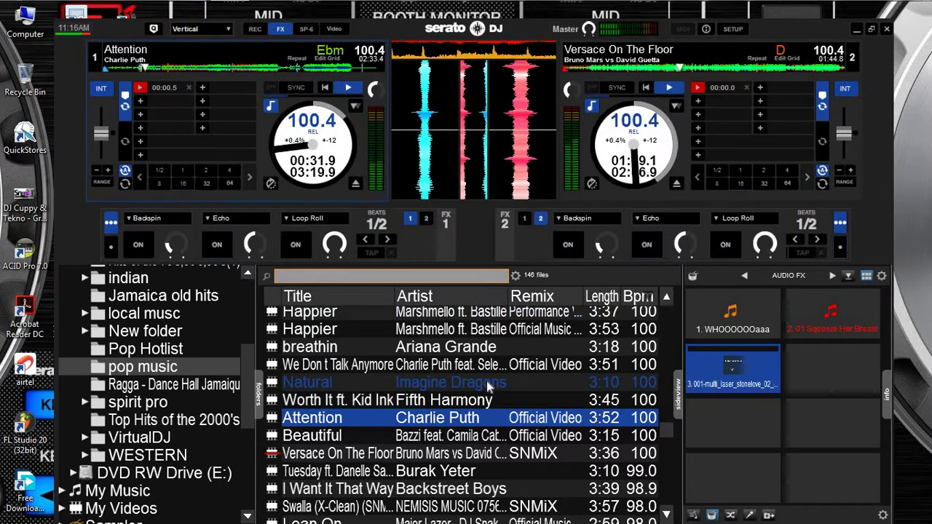
Step: Load Let Me Love You ft Justin Bieber by Dj Snake onto deck 2 and preview it from its first hot cue
scroll(488, 393, up, 2)
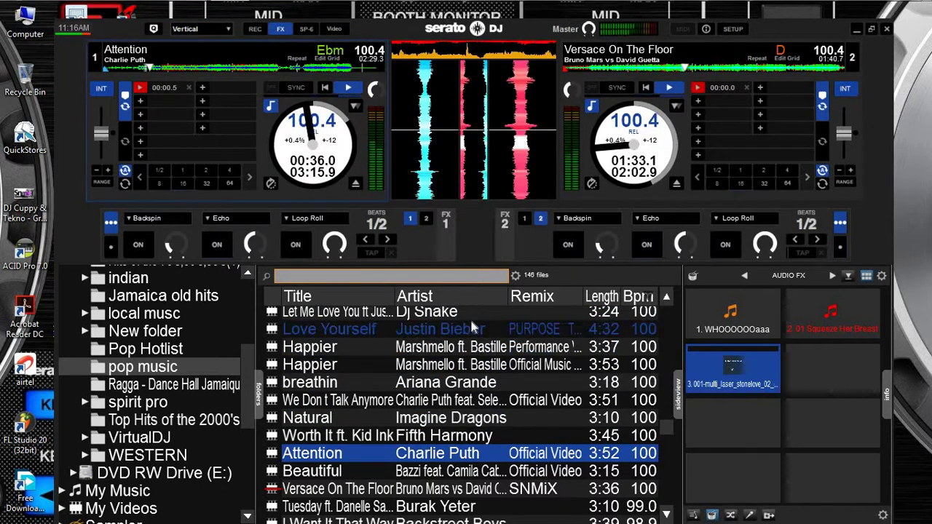
drag(473, 315, 705, 128)
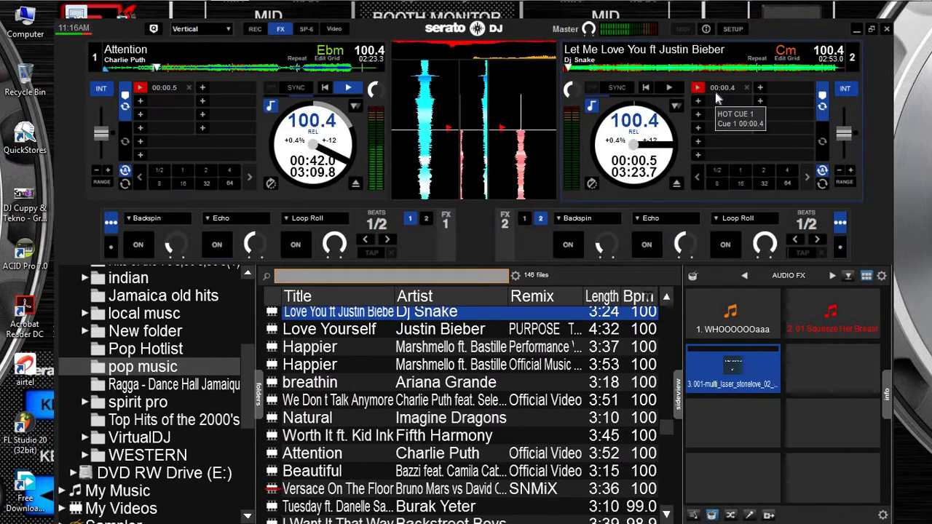
click(714, 88)
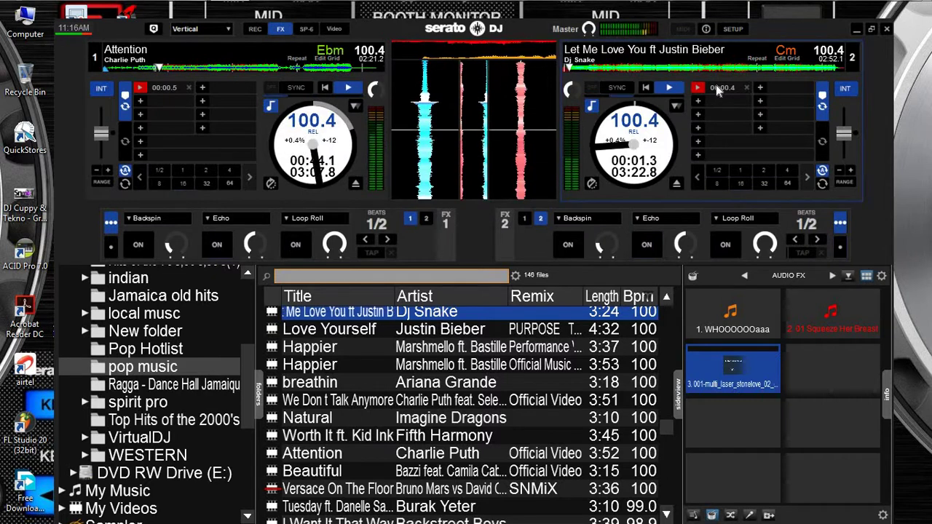
click(717, 88)
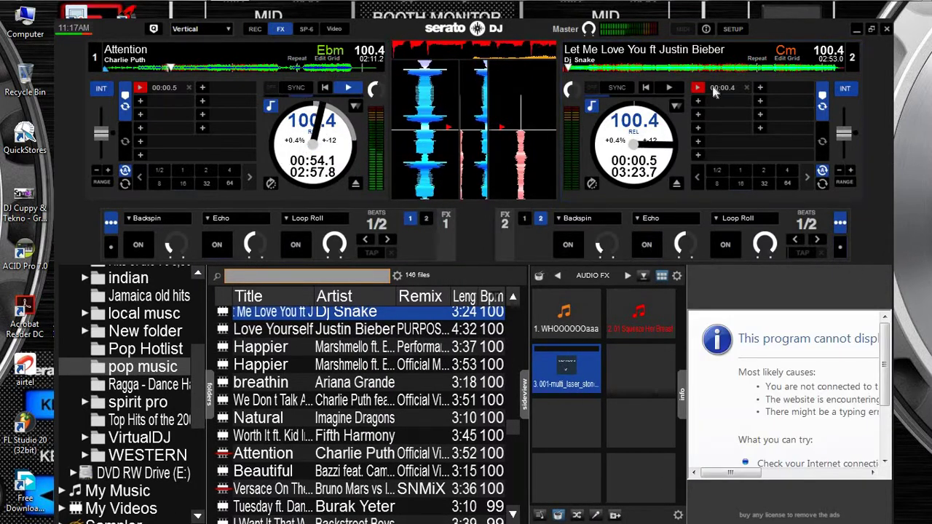
click(883, 274)
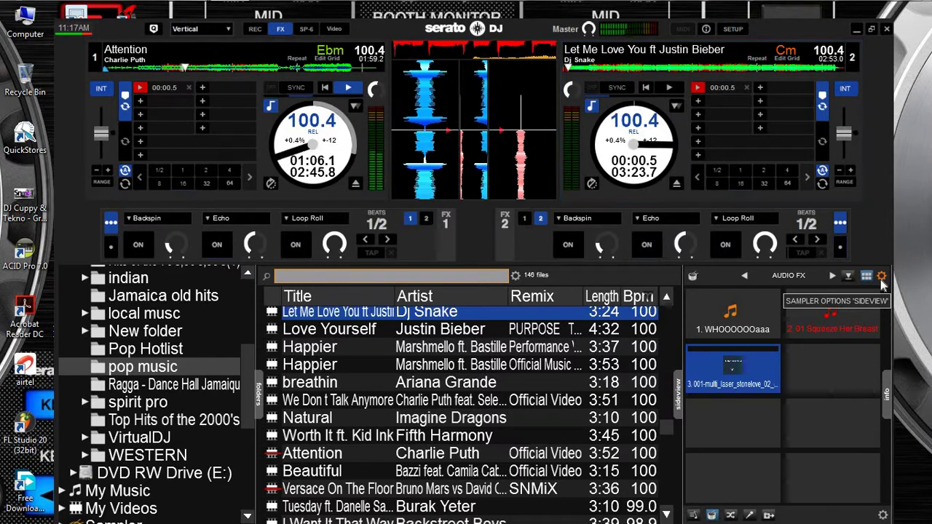
Step: Start Let Me Love You on deck 2 from its first hot cue in time with Attention
key(s)
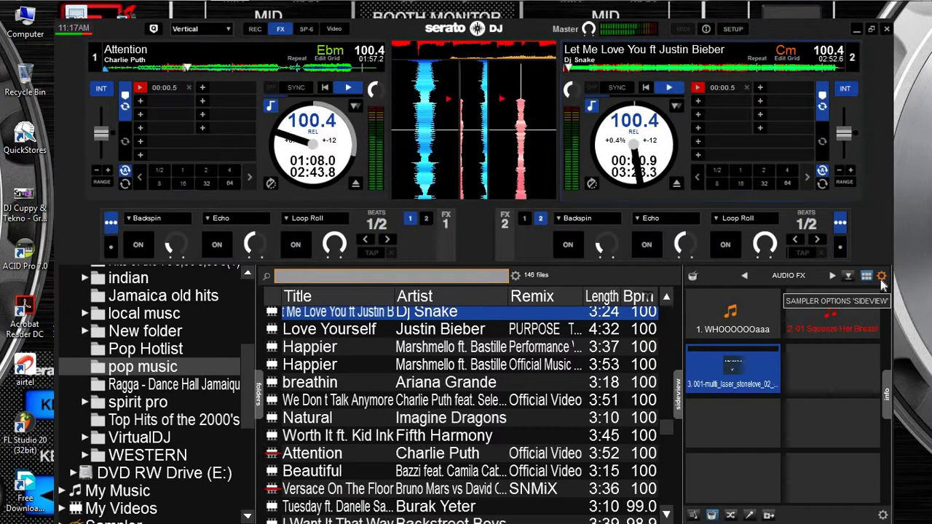
key(6)
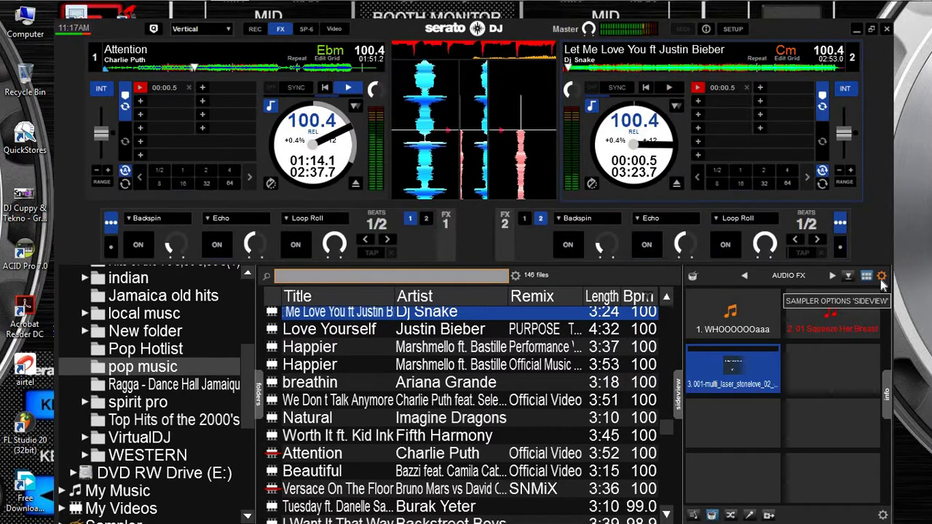
key(s)
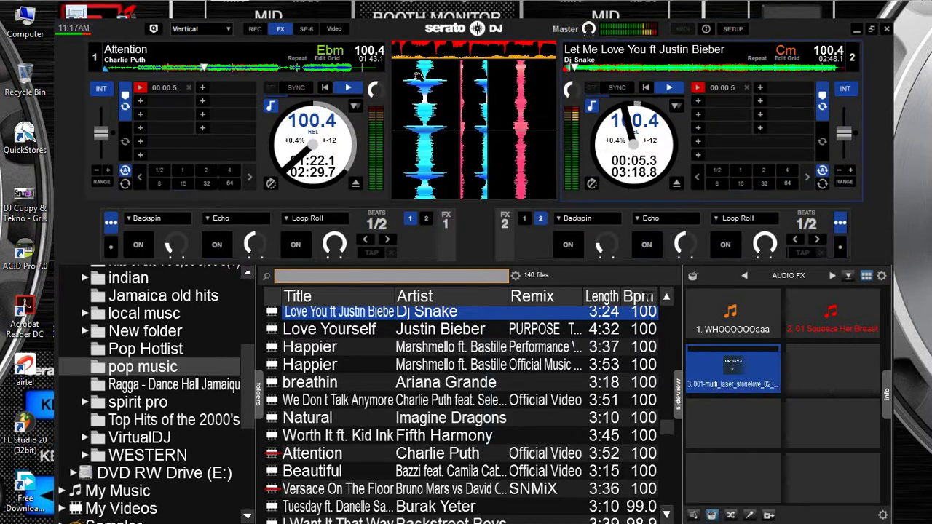
Step: Fade out Attention by lowering the deck 1 gain to -99 dB
scroll(379, 85, down, 3)
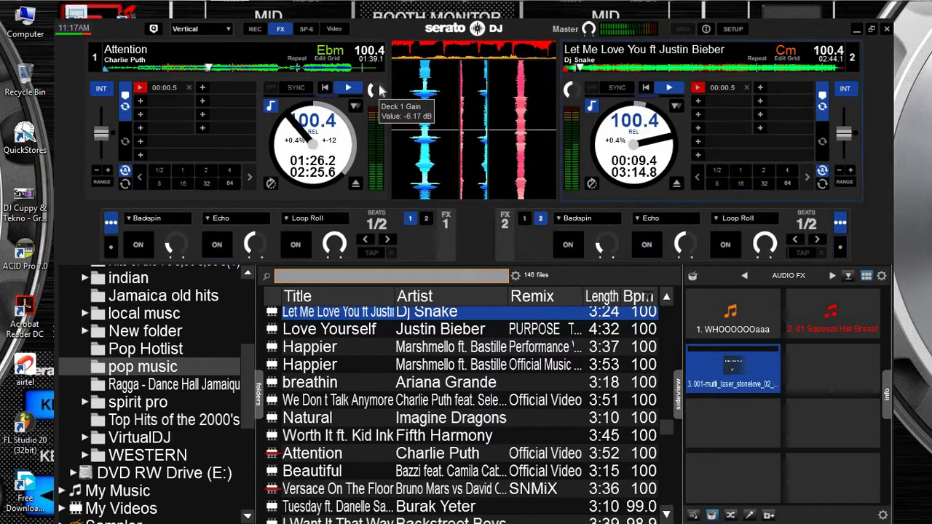
scroll(379, 86, down, 4)
scroll(378, 86, down, 3)
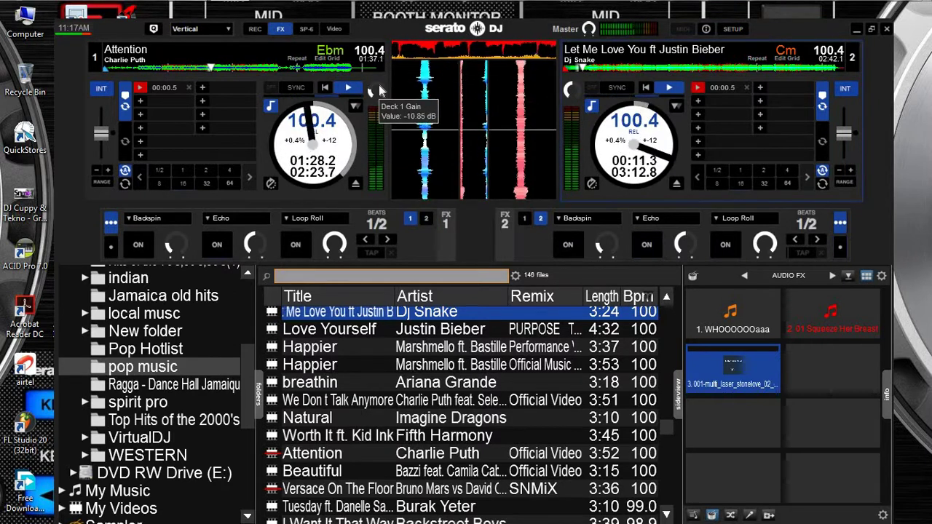
scroll(379, 85, down, 4)
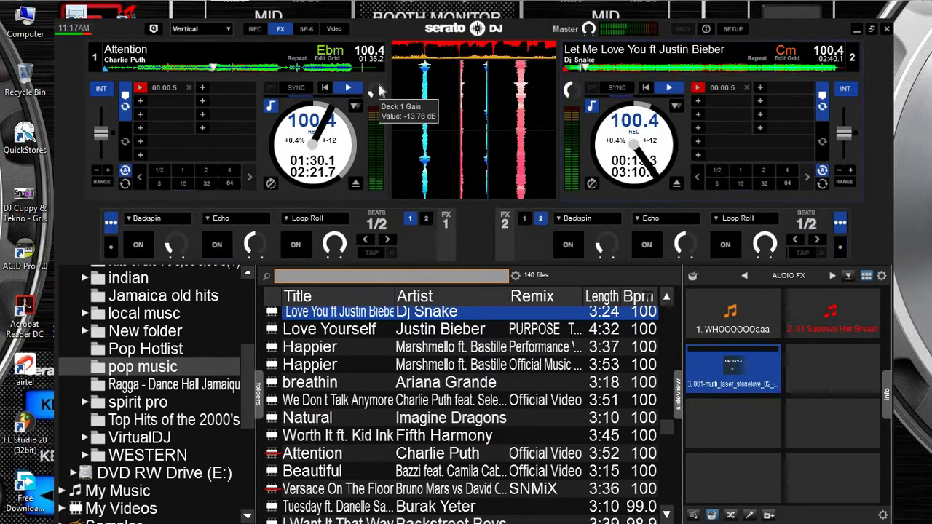
scroll(378, 84, down, 4)
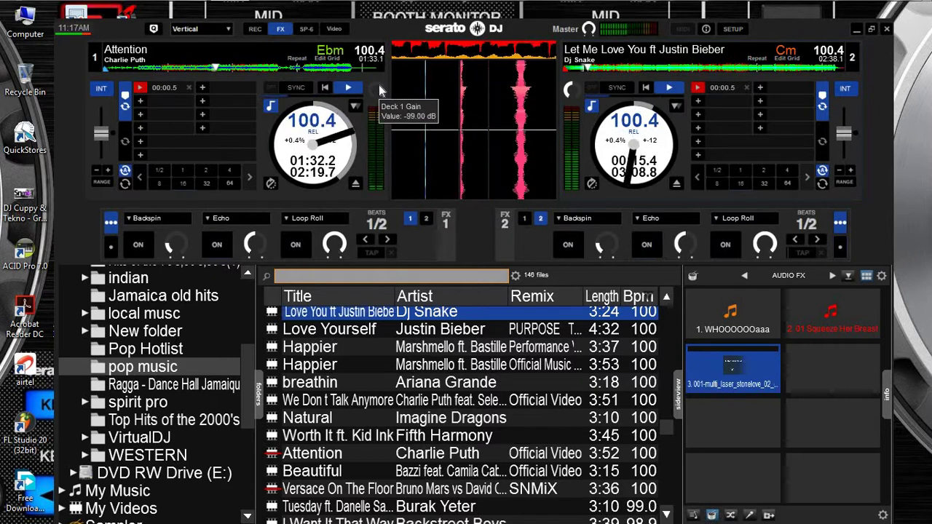
Step: Trigger the WHOOOOOOaaa sample and the sample in slot 2 of the AUDIO FX bank
click(755, 323)
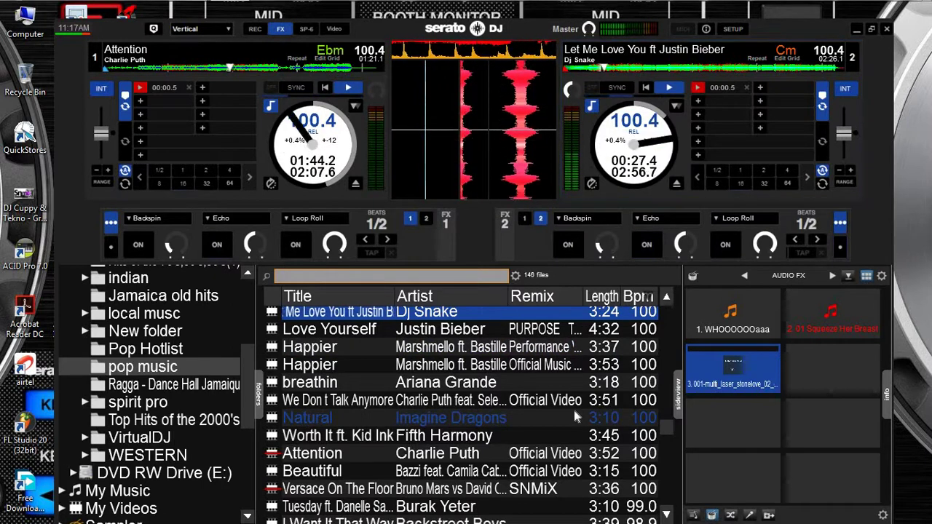
click(836, 312)
click(836, 312)
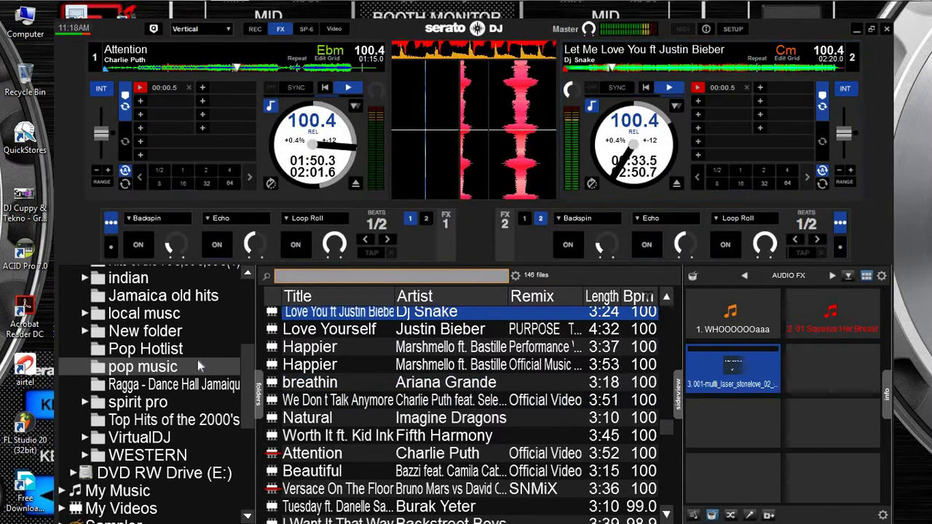
Step: Open the New folder inside new 2018 v in the local musc folder
scroll(197, 360, up, 2)
click(186, 380)
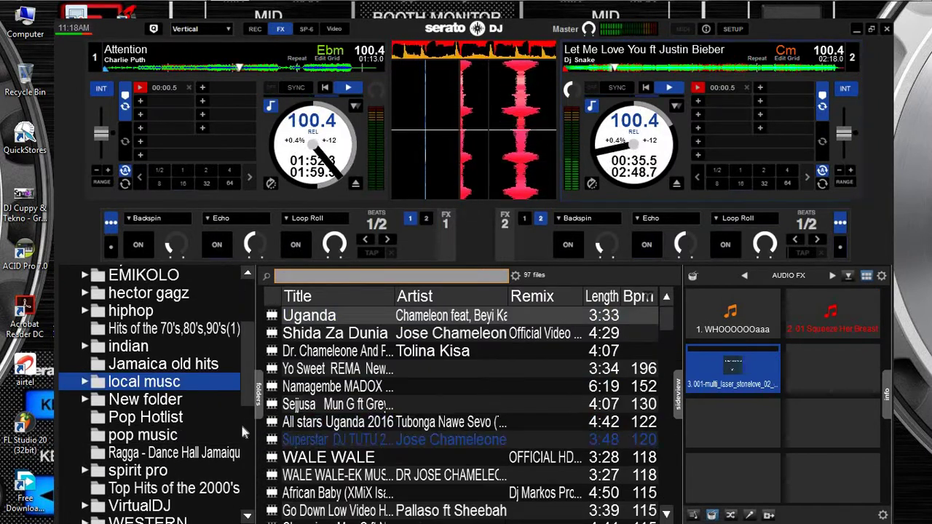
double_click(187, 387)
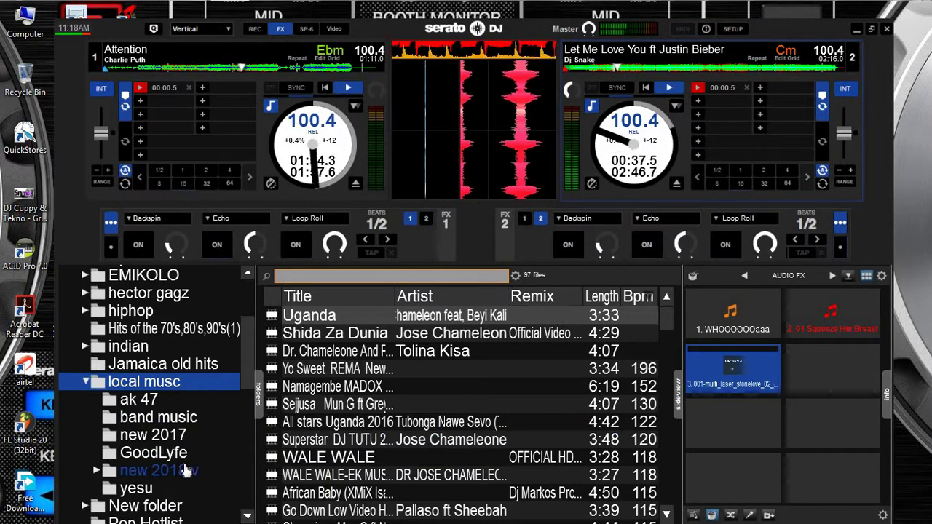
double_click(179, 470)
click(188, 495)
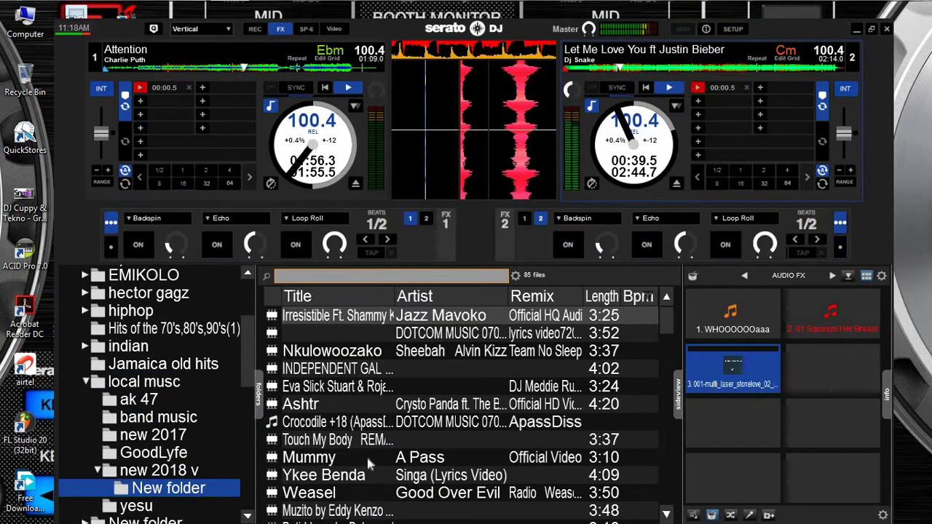
Step: Load Tonsukuma by Fik Fameica onto deck 1, agreeing to stop the track still playing there
scroll(379, 447, down, 15)
scroll(388, 437, down, 5)
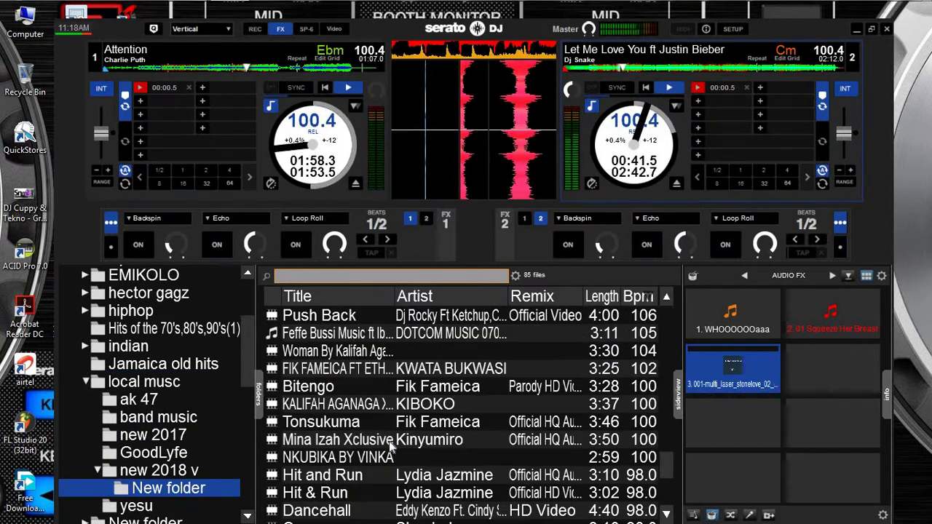
click(368, 405)
click(372, 421)
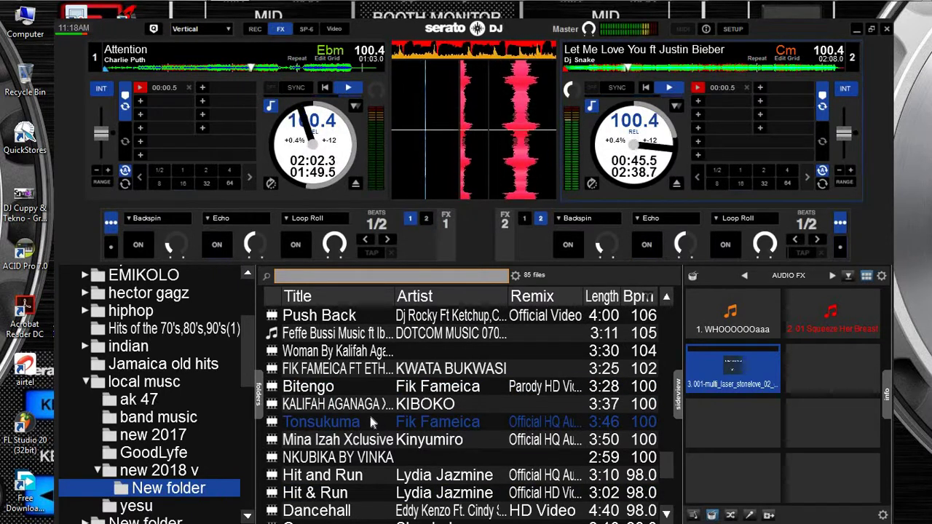
drag(369, 417, 325, 159)
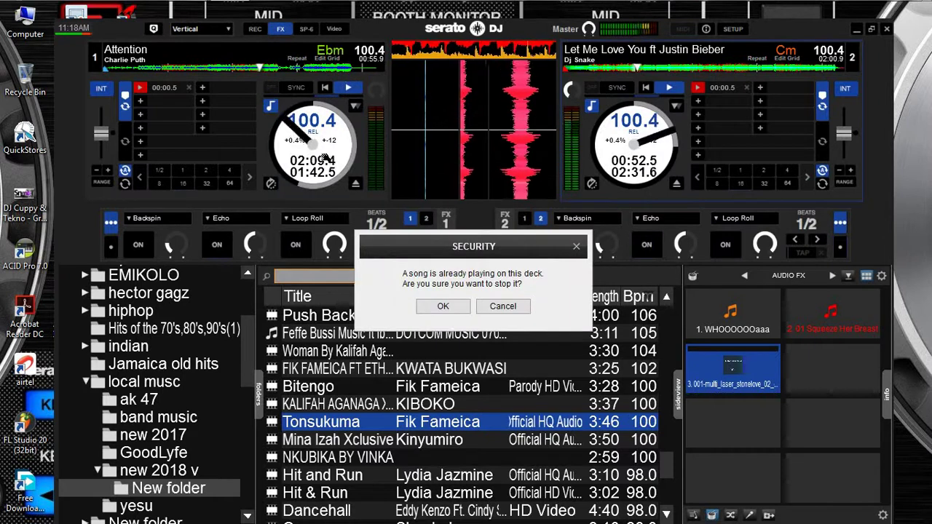
click(431, 308)
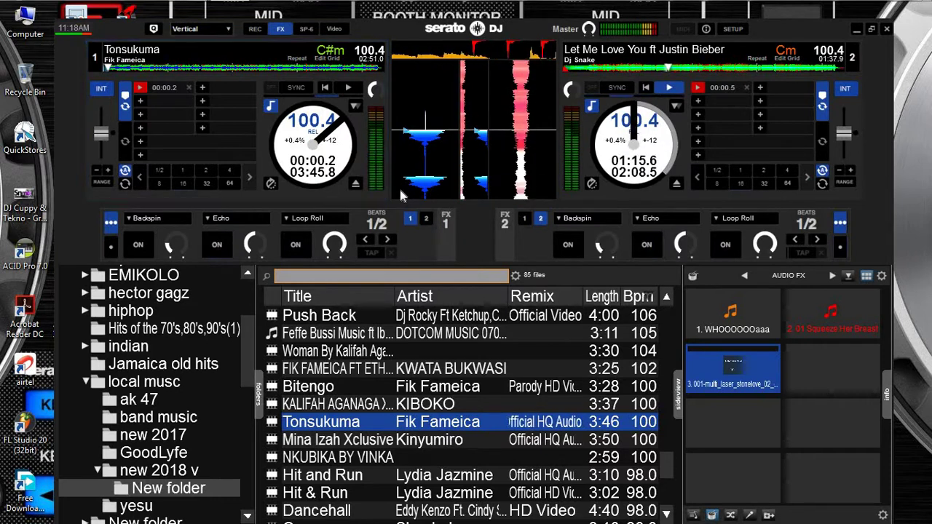
Step: Preview Tonsukuma on deck 1 from its first hot cue and pause it
key(w)
key(1)
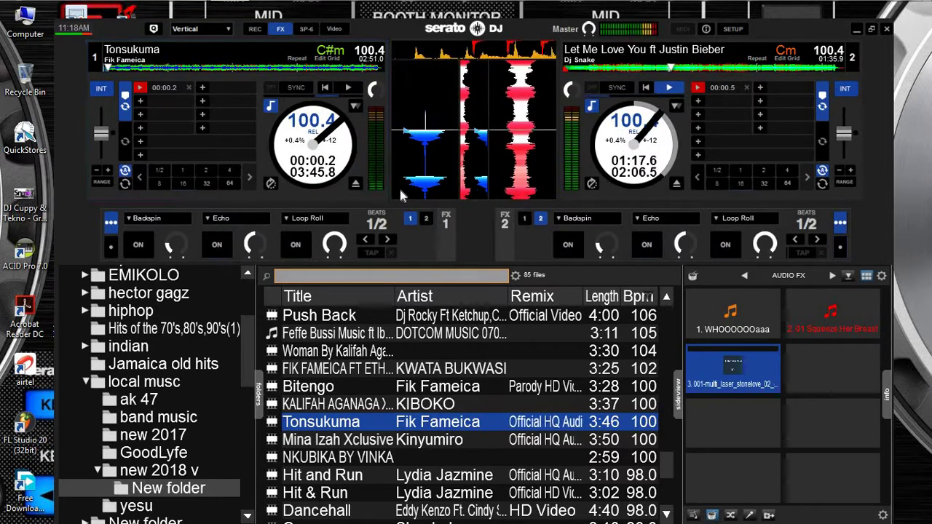
key(1)
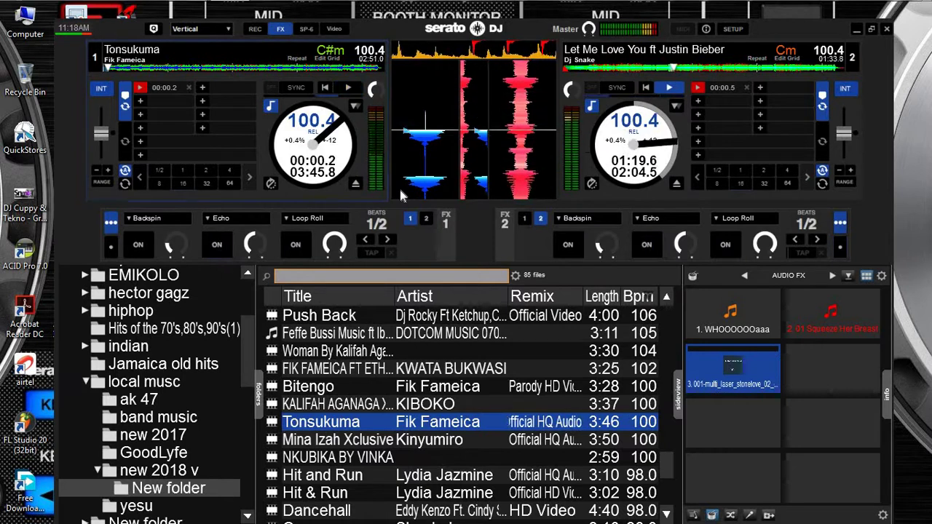
key(w)
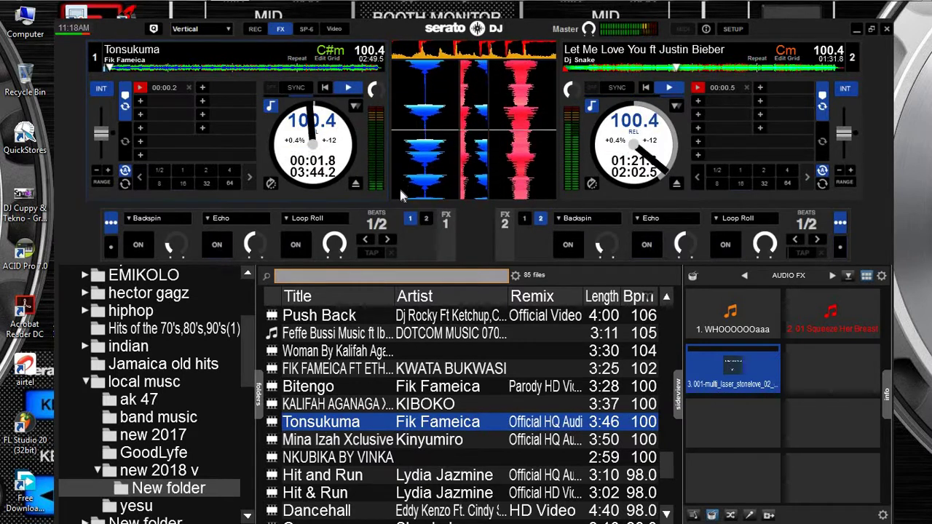
key(w)
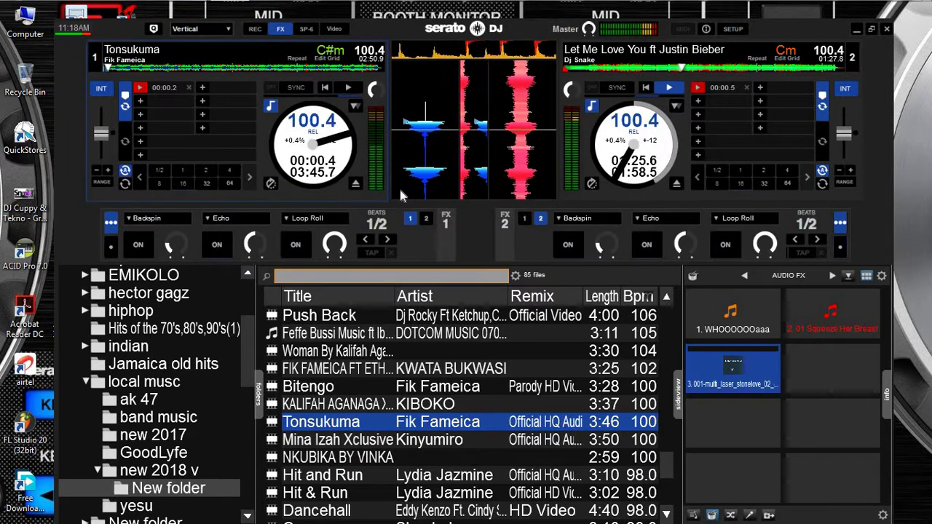
Step: Return Tonsukuma to its first hot cue and start it on deck 1 in time with Let Me Love You
key(w)
key(1)
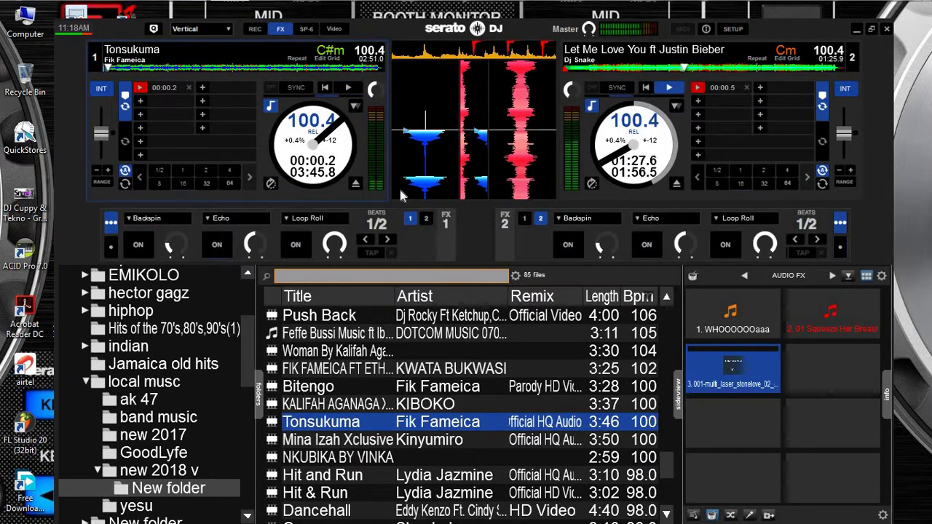
key(1)
key(1)
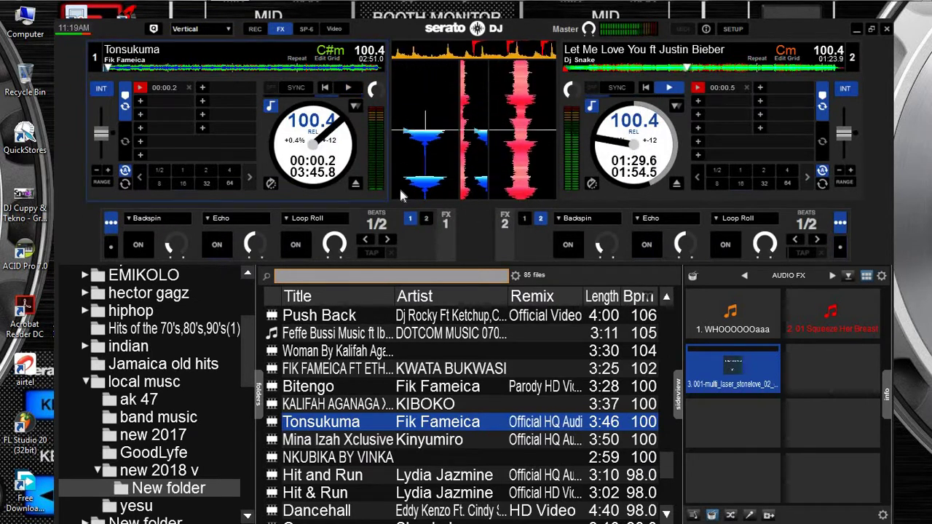
key(1)
key(1)
key(1)
key(1)
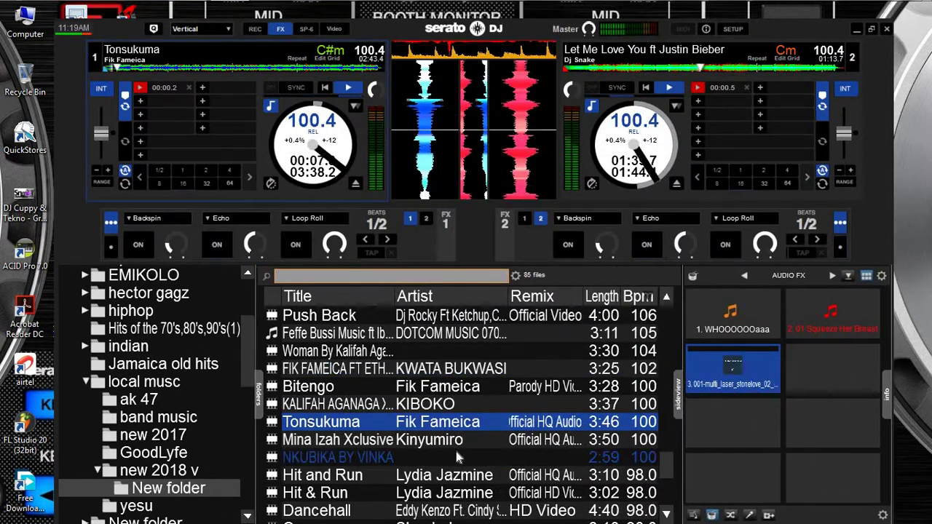
Step: Open the new xx8 subfolder of the WESTERN folder
scroll(454, 447, down, 2)
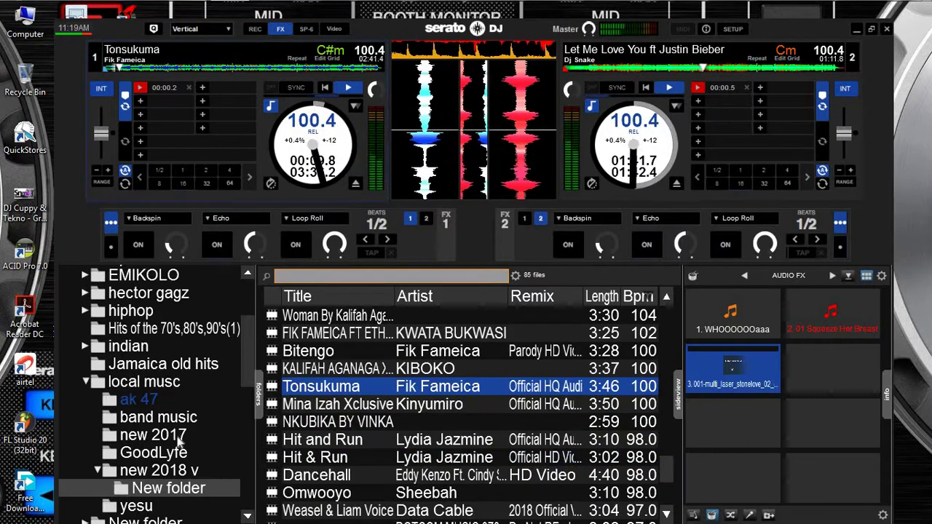
scroll(175, 446, down, 3)
scroll(175, 444, down, 1)
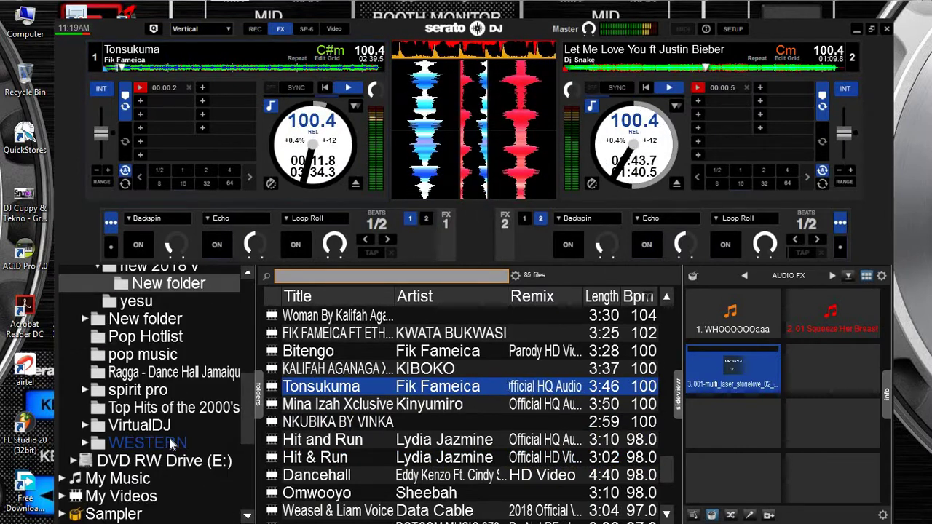
click(174, 443)
scroll(331, 424, up, 2)
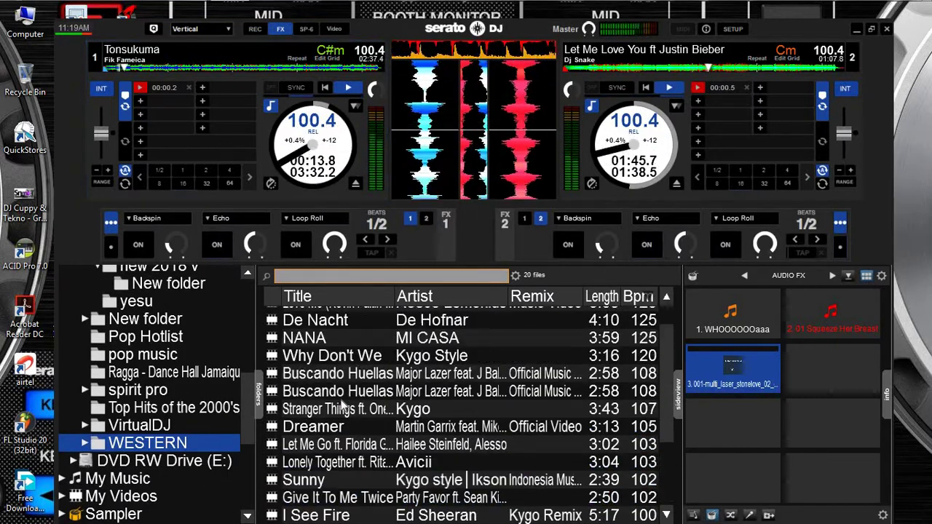
double_click(227, 447)
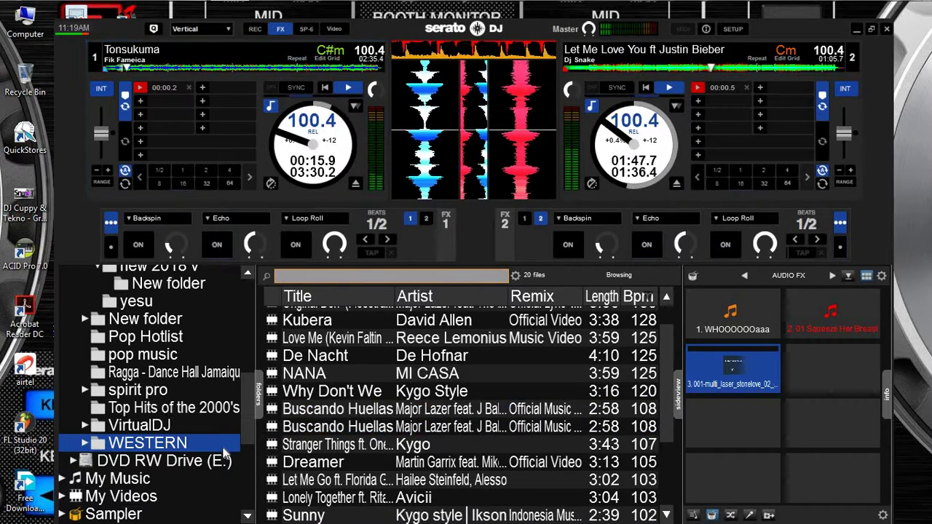
click(182, 462)
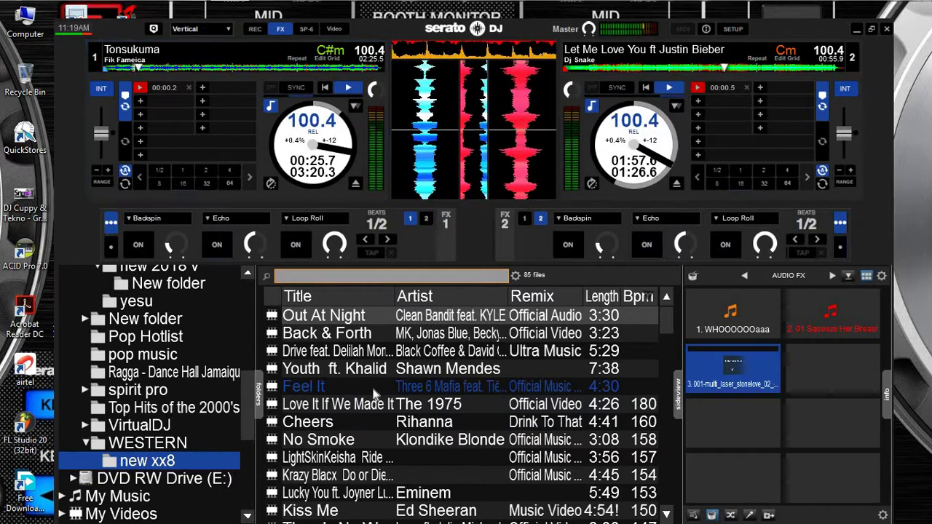
Step: Load the 100 BPM Lil Dicky & Chris Brown Freaky friday (B2K Xtended Zouk Rmx) onto deck 2
scroll(369, 387, down, 6)
scroll(370, 400, down, 13)
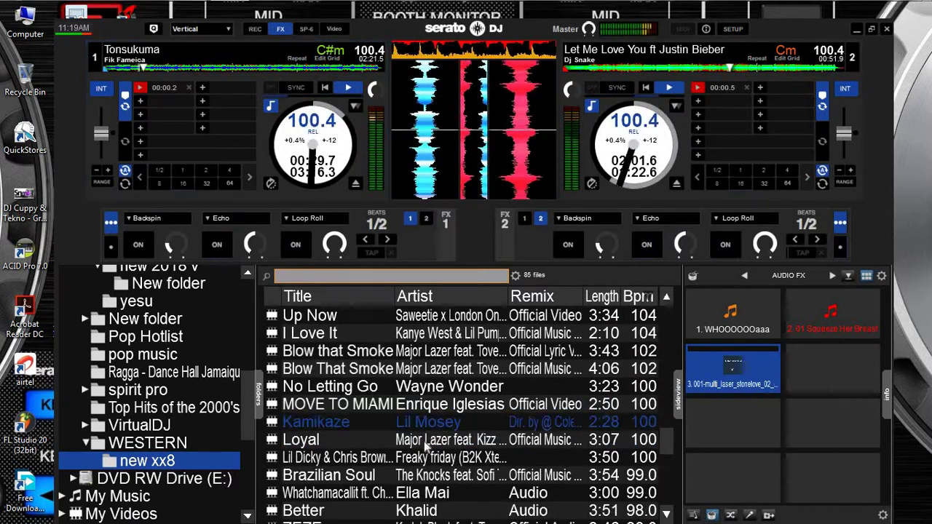
drag(412, 461, 623, 157)
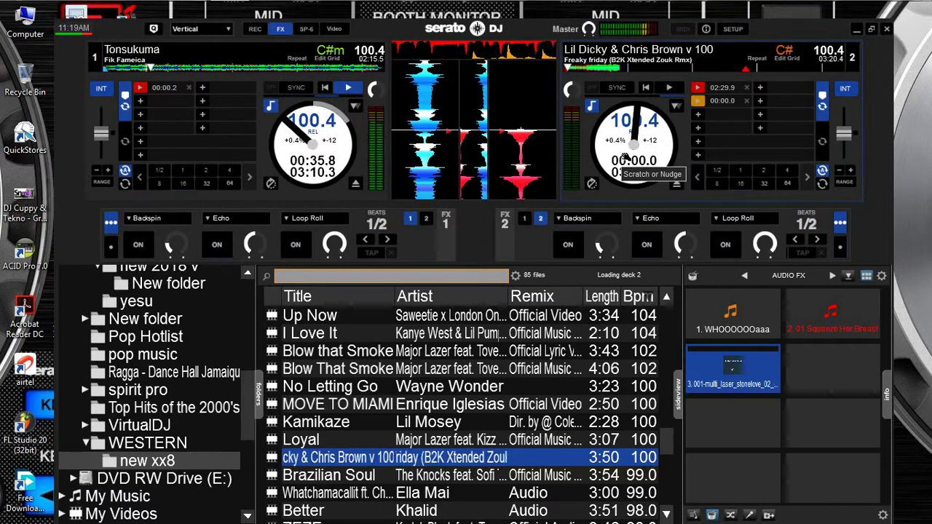
Step: Set an 8-beat loop at the start of Freaky friday and start deck 2 in time with Tonsukuma
click(717, 183)
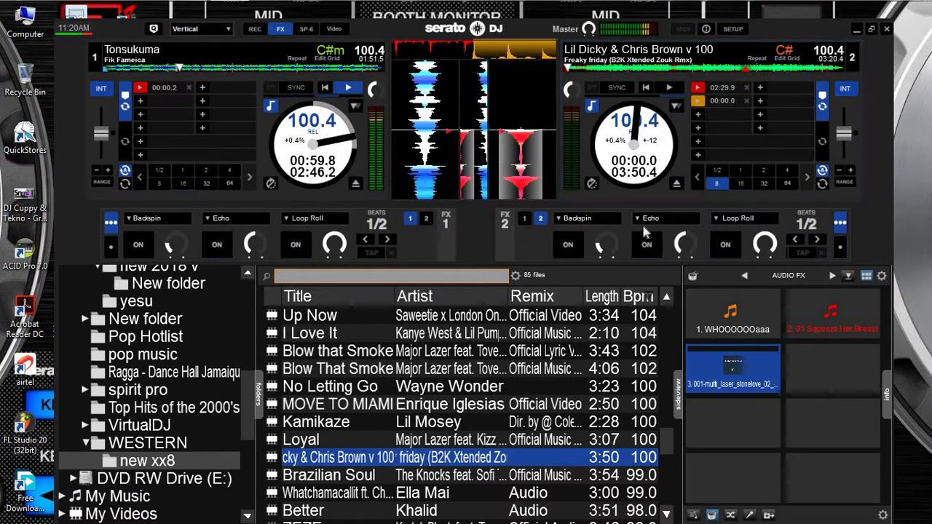
key(s)
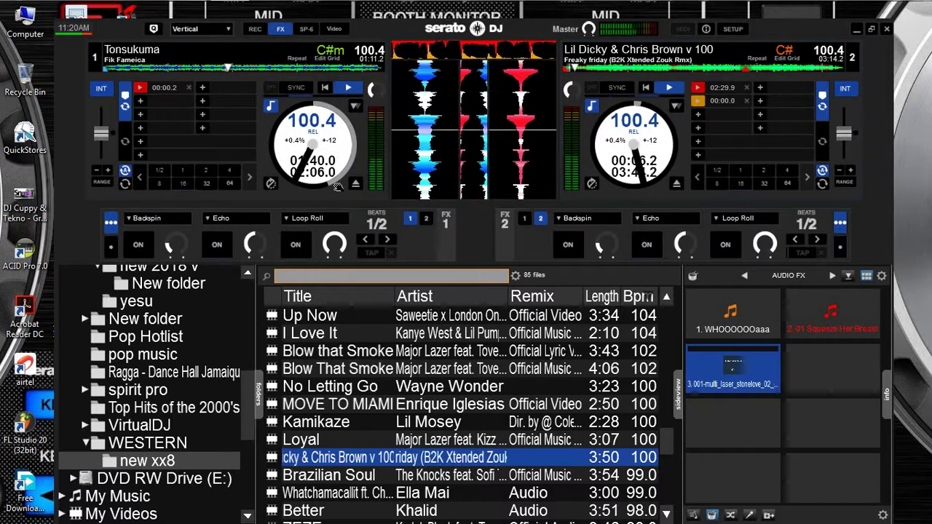
Step: Echo out Tonsukuma with the FX 1 Echo, switch the effect off again and lower the deck 1 gain
click(226, 249)
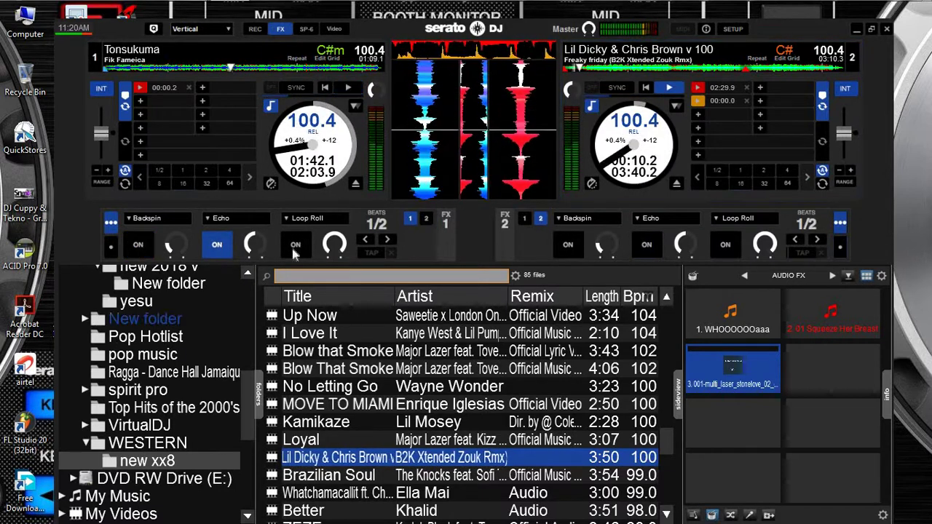
click(216, 248)
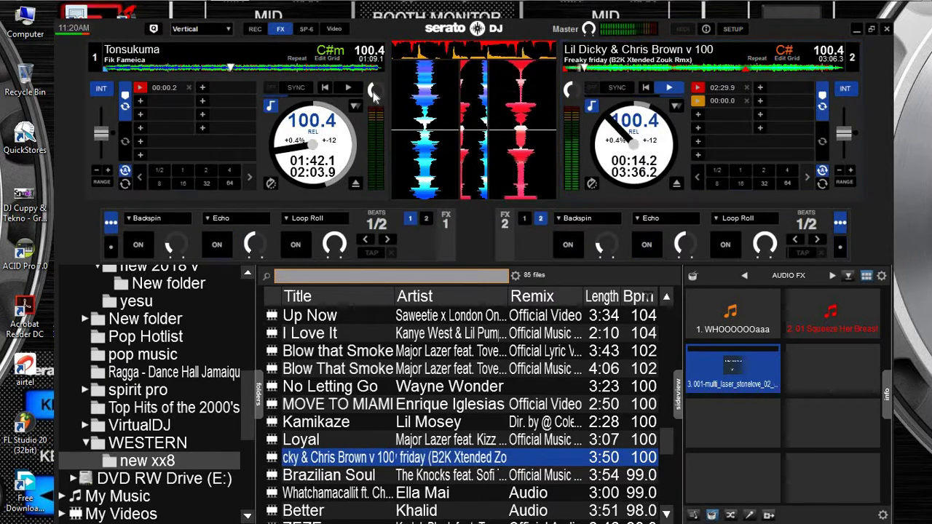
mouse_move(372, 91)
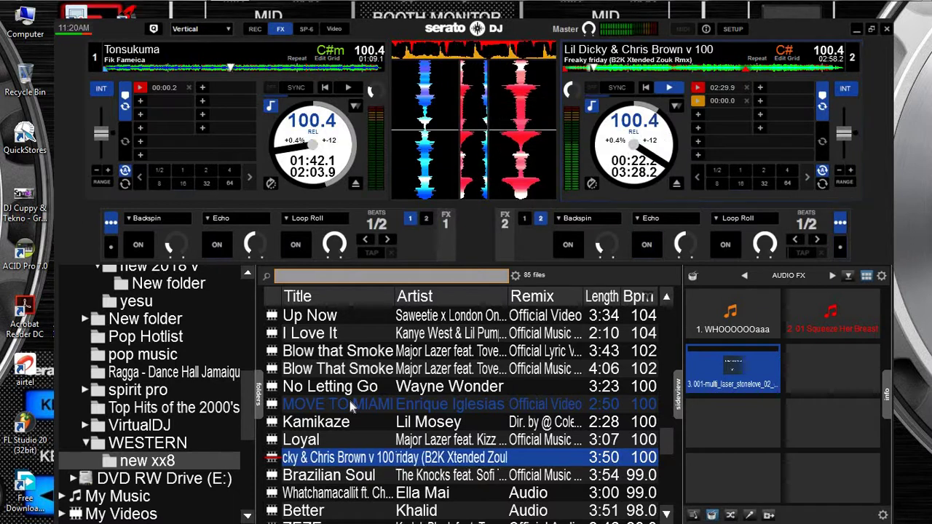
Step: Browse the new xx8 tracks around 95 to 104 BPM and open the parent WESTERN folder
scroll(348, 396, down, 2)
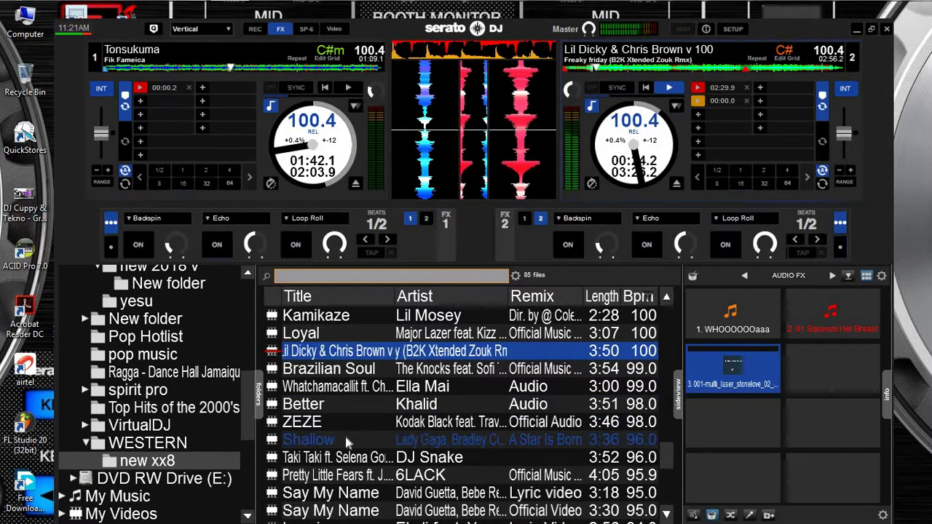
scroll(345, 439, down, 1)
scroll(347, 440, up, 4)
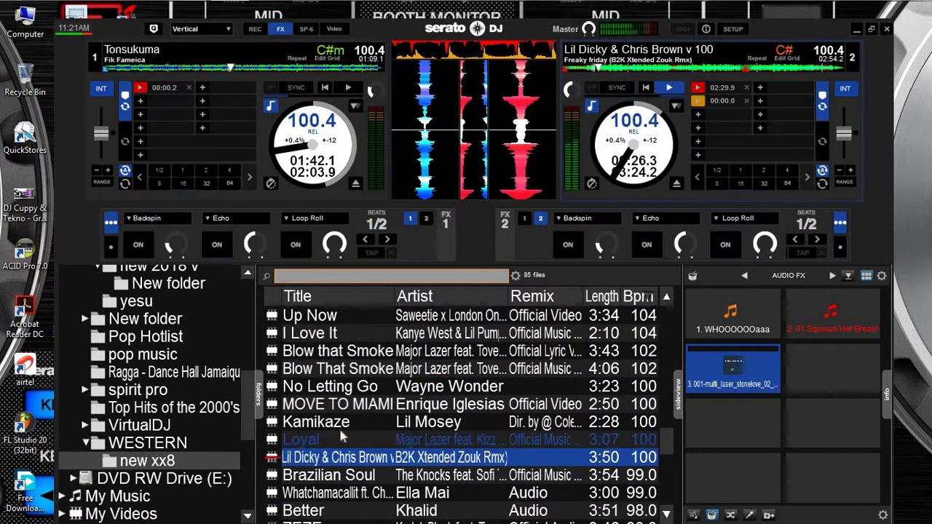
click(212, 447)
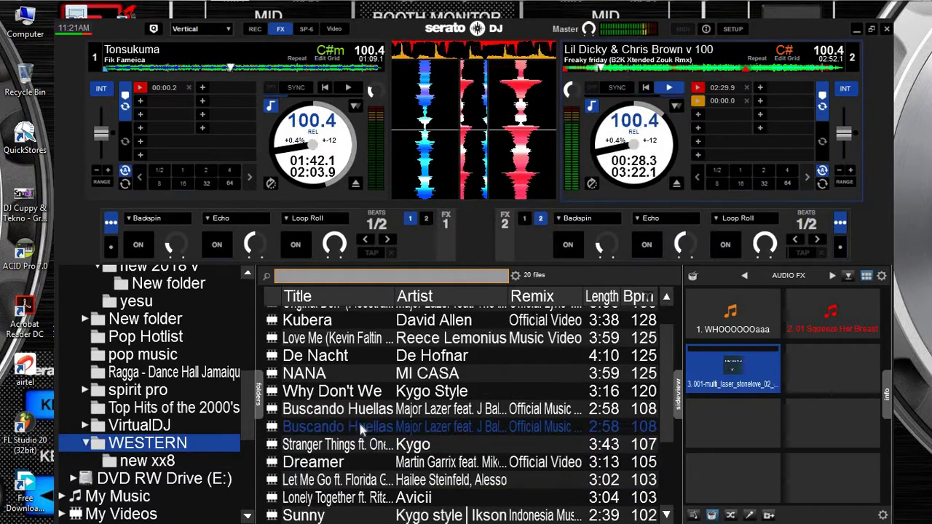
Step: Load the 103 BPM Lonely Together ft. Rita Ora by Avicii onto deck 1, keeping the info panel closed
scroll(362, 428, up, 1)
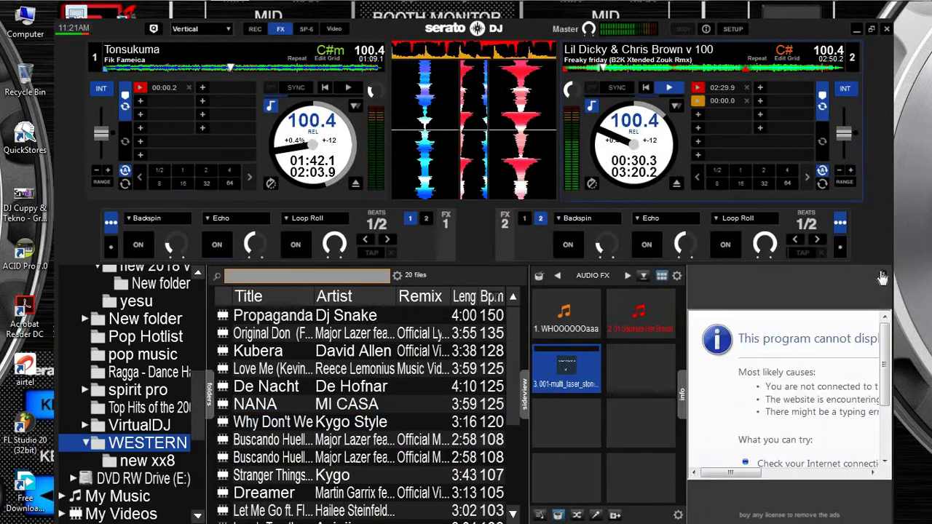
click(882, 278)
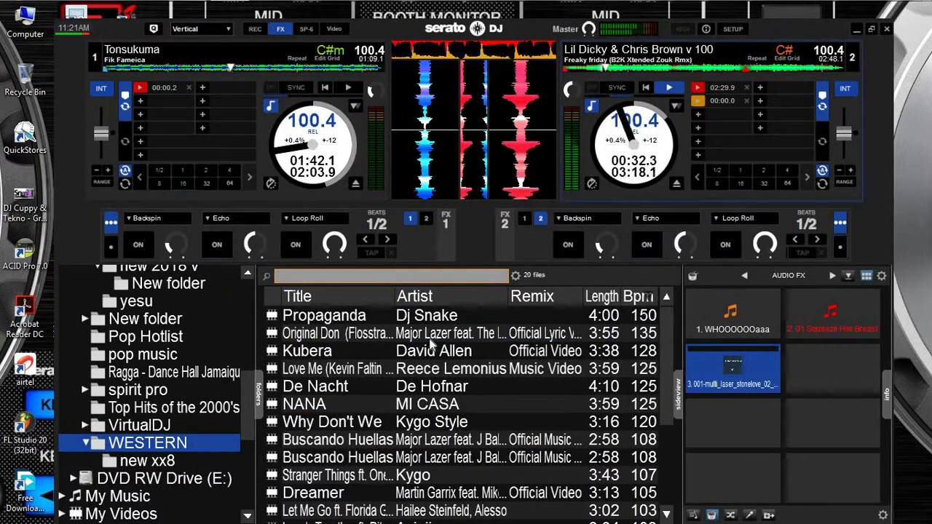
scroll(430, 345, down, 3)
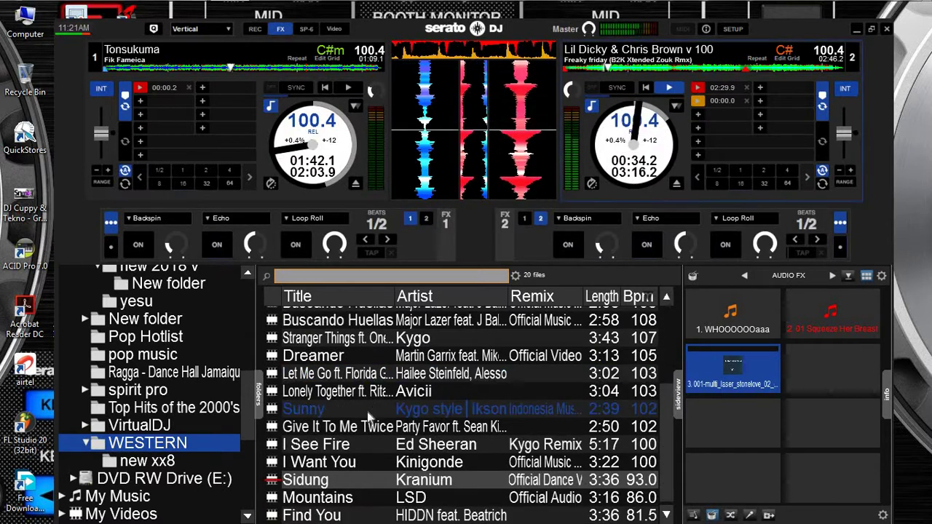
click(363, 393)
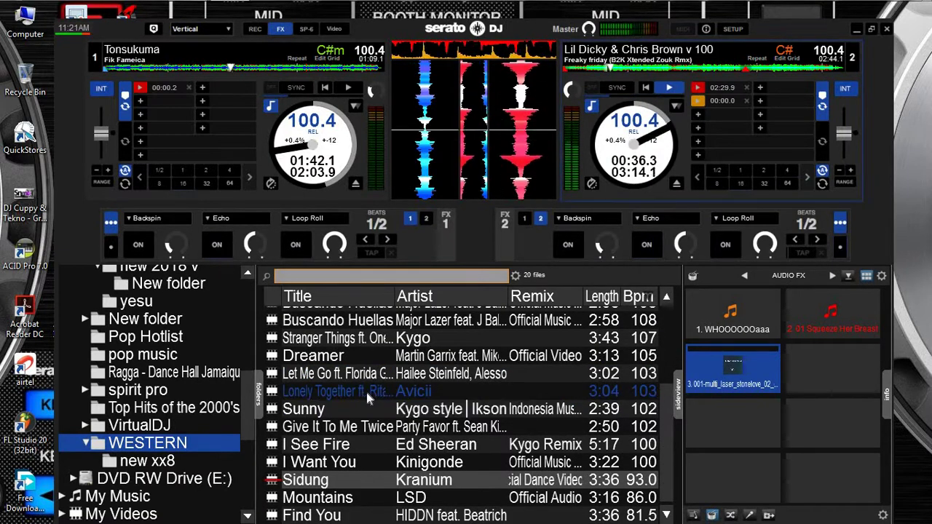
drag(366, 389, 292, 167)
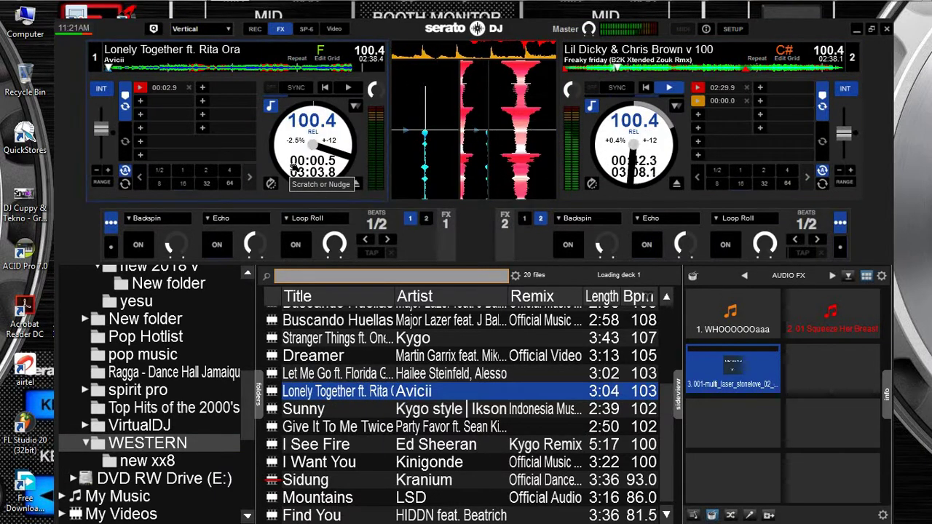
Step: Set Lonely Together to its 00:02.9 cue point and bring the tempo of both decks to 103.4 BPM
click(170, 91)
key(w)
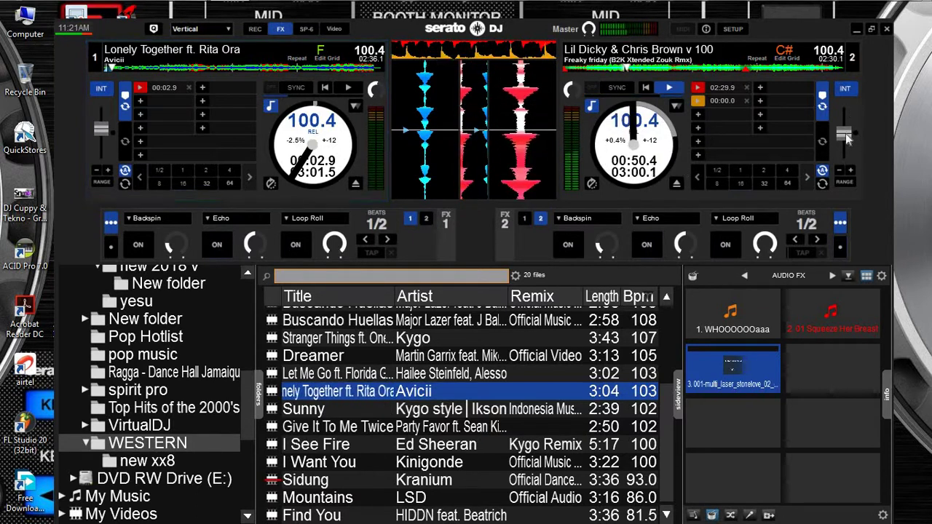
drag(843, 135, 842, 144)
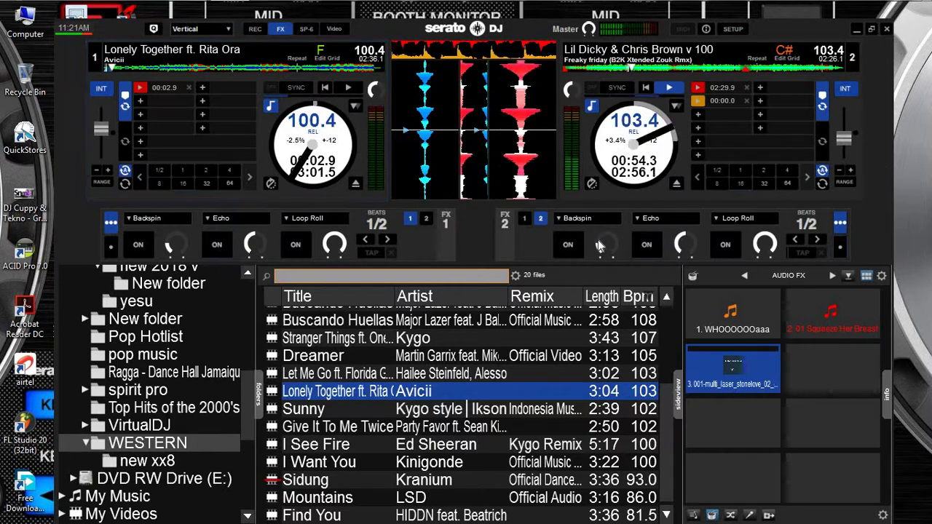
mouse_move(599, 247)
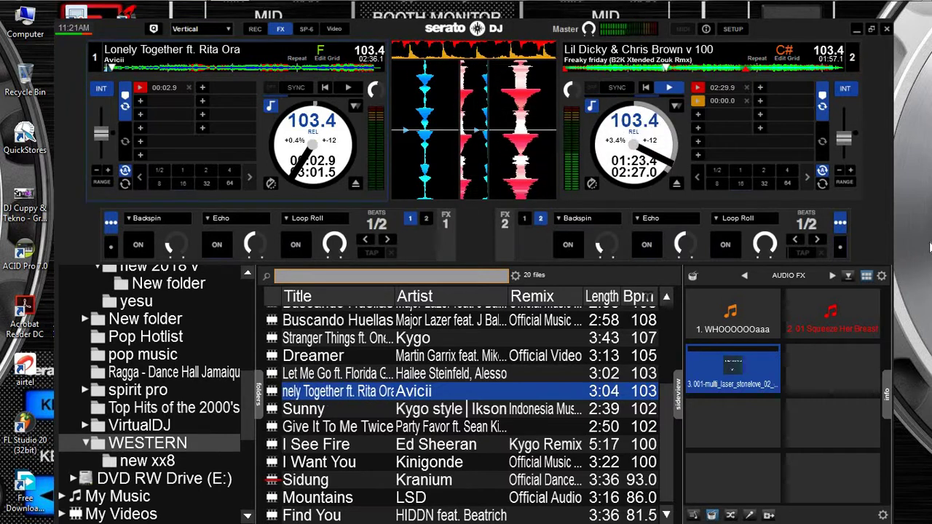
Step: Start Lonely Together on deck 1 from its cue point in time with Freaky friday, restarting it to match the beat
key(w)
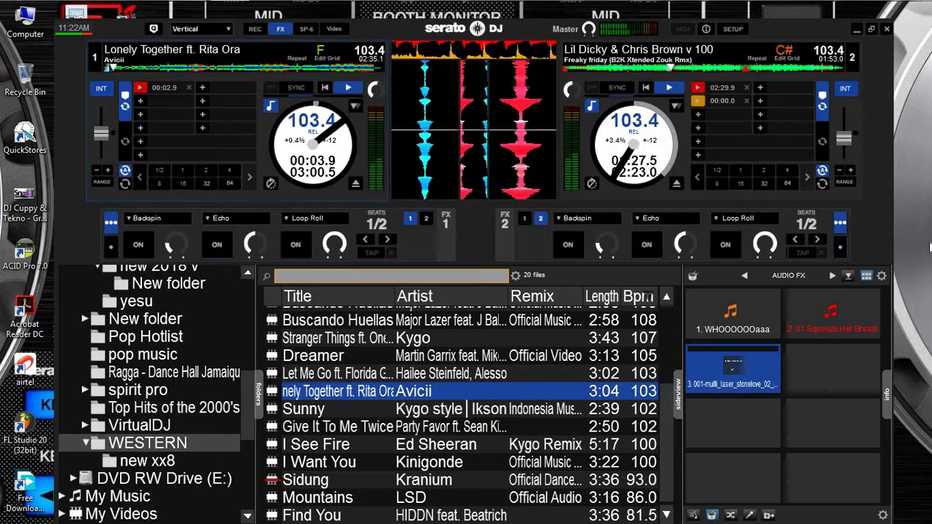
key(1)
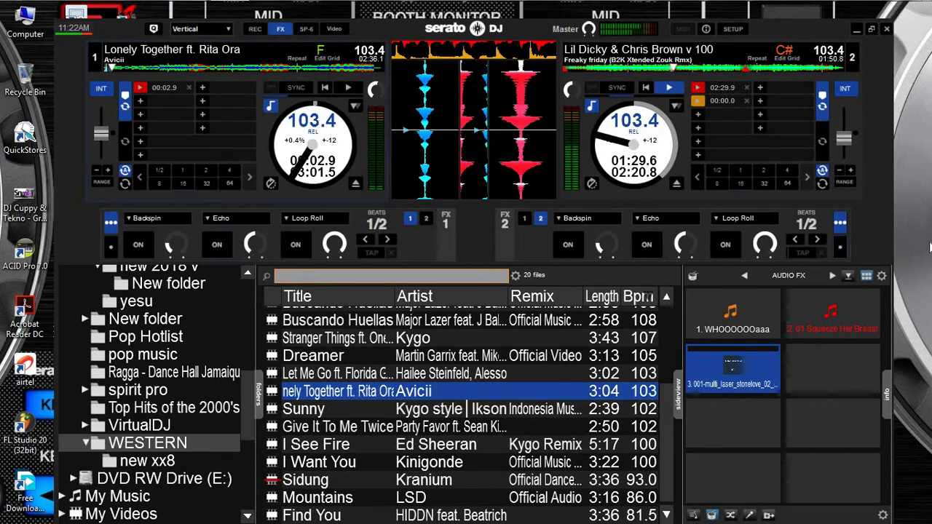
key(1)
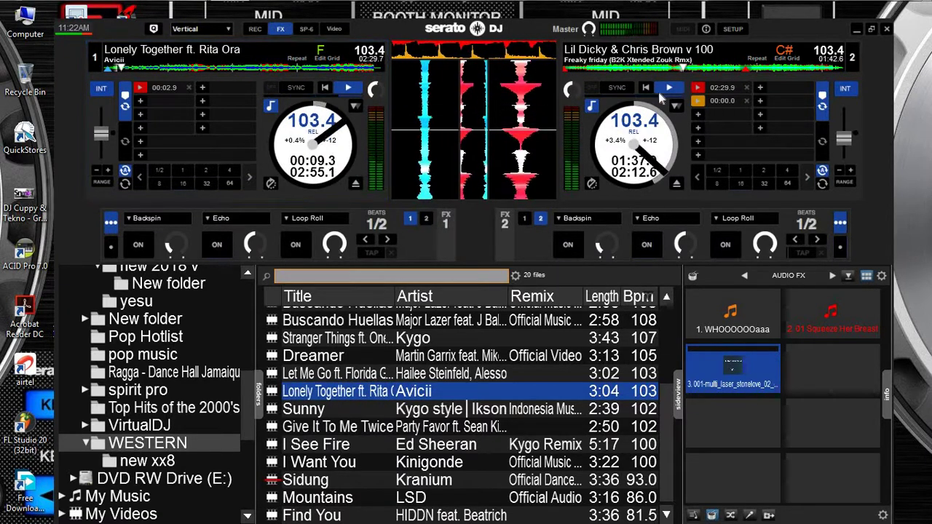
Step: Fade out Freaky friday by turning on the FX 2 Echo and Loop Roll and lowering the deck 2 gain to its minimum
mouse_move(575, 86)
scroll(575, 87, down, 3)
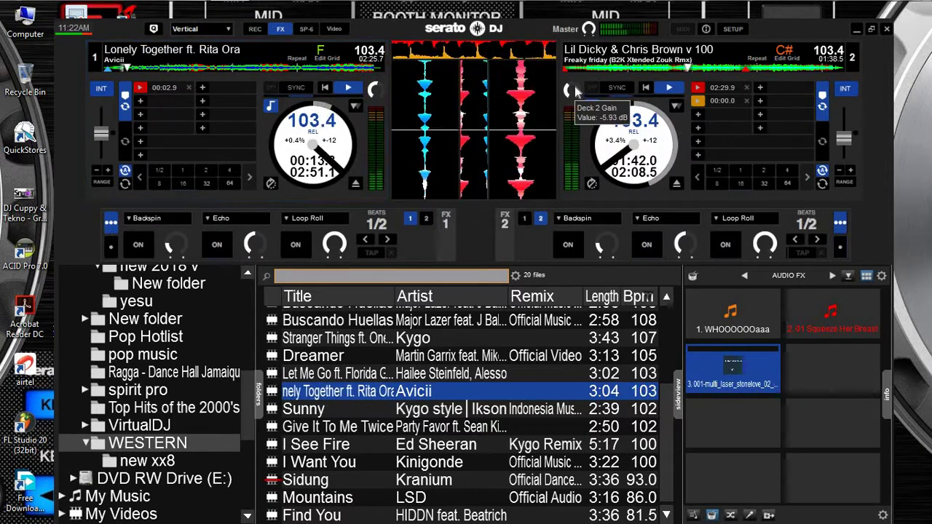
click(646, 245)
click(726, 245)
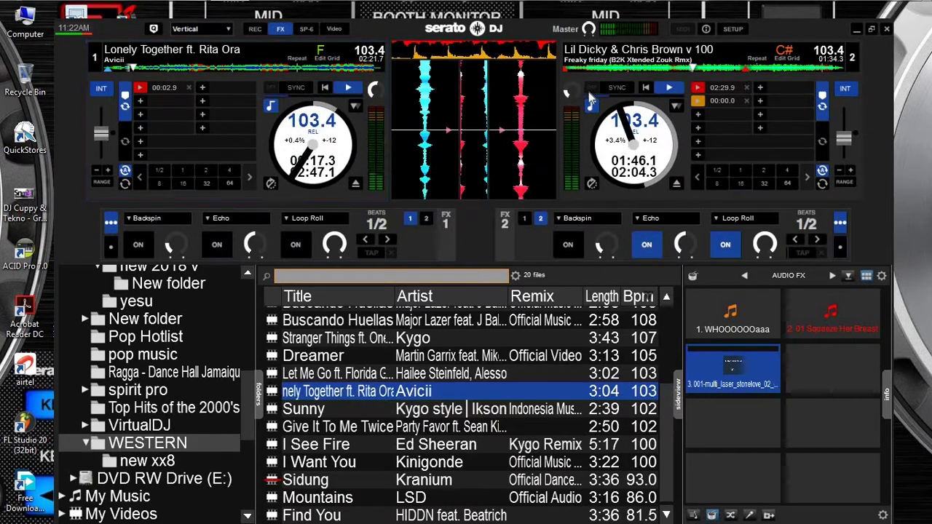
scroll(570, 87, down, 8)
scroll(570, 87, down, 5)
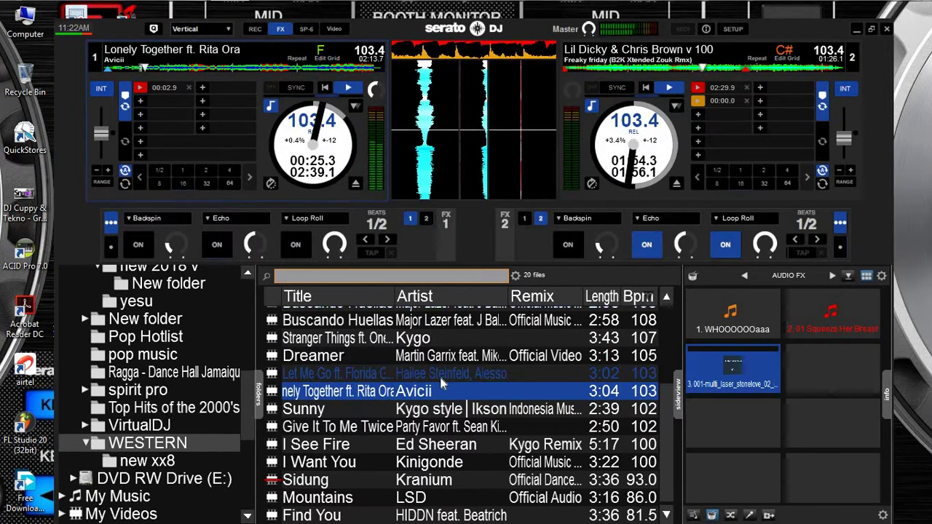
Step: Open the new xx8 subfolder of the WESTERN folder and browse its 100 to 107 BPM songs for the next track
drag(291, 359, 207, 407)
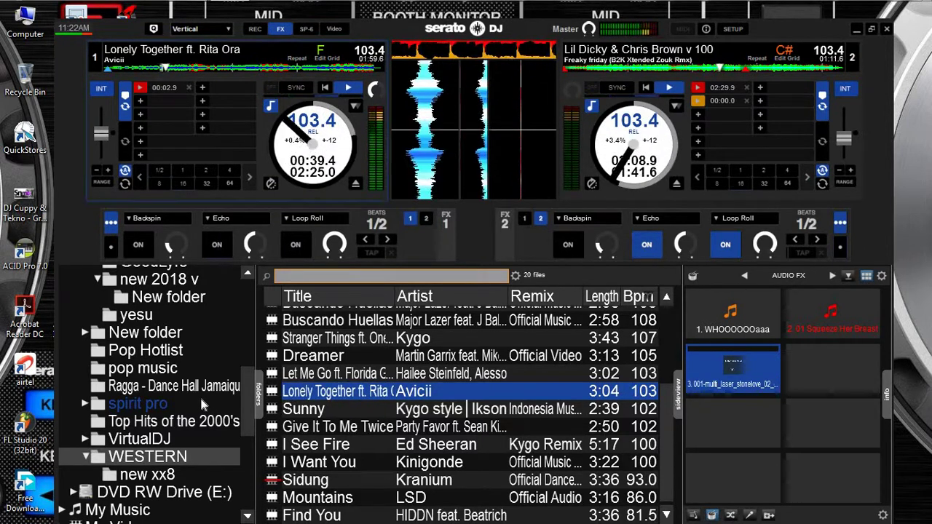
scroll(119, 353, up, 1)
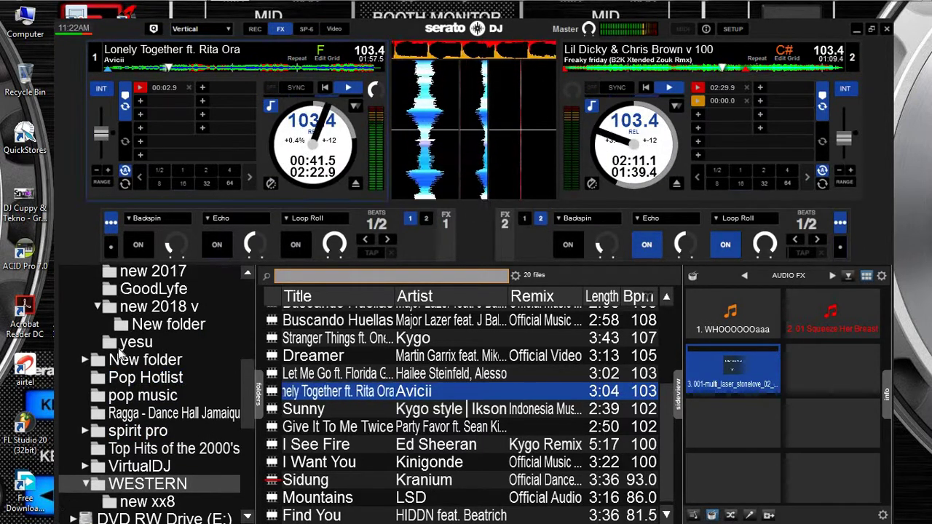
scroll(120, 353, up, 1)
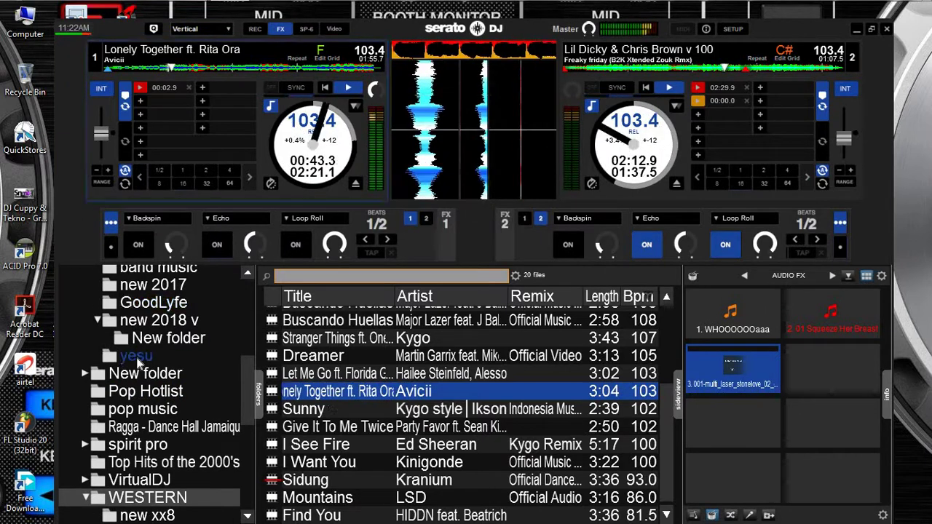
scroll(138, 364, down, 2)
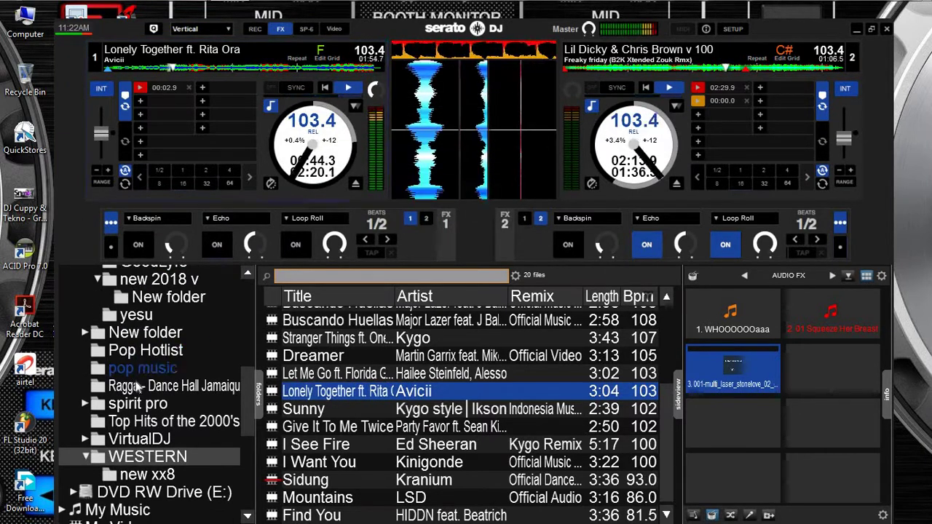
scroll(147, 407, down, 1)
click(145, 446)
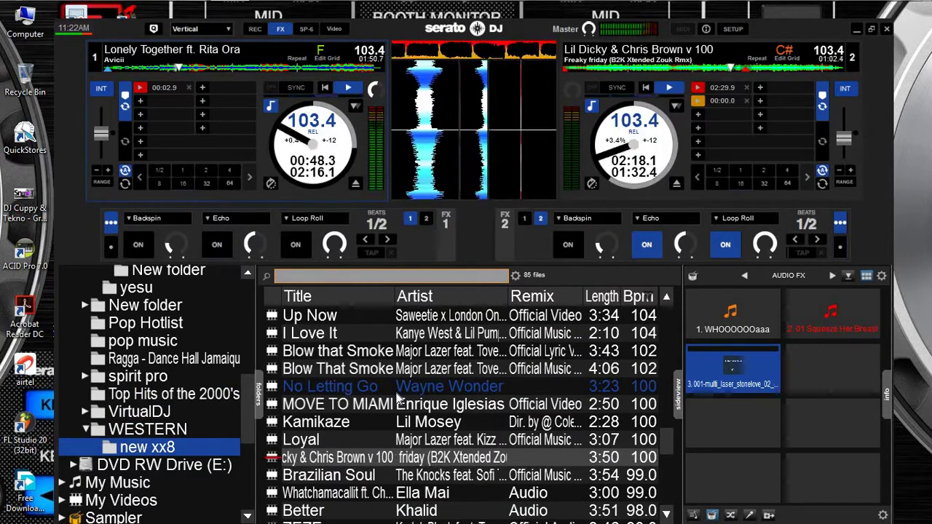
scroll(398, 397, up, 1)
scroll(398, 396, up, 2)
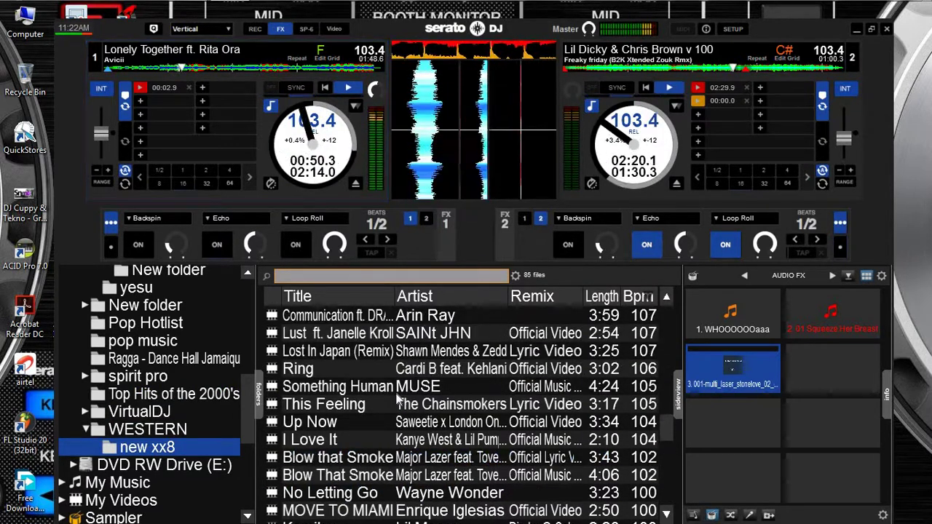